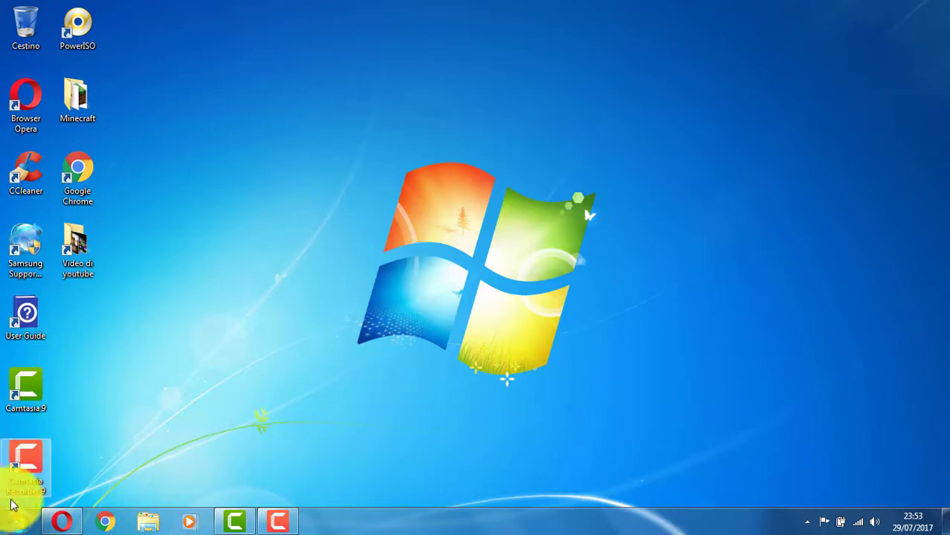
Step: Open Paint and scribble a long freehand stroke in black across the blank canvas with the default brush
click(16, 519)
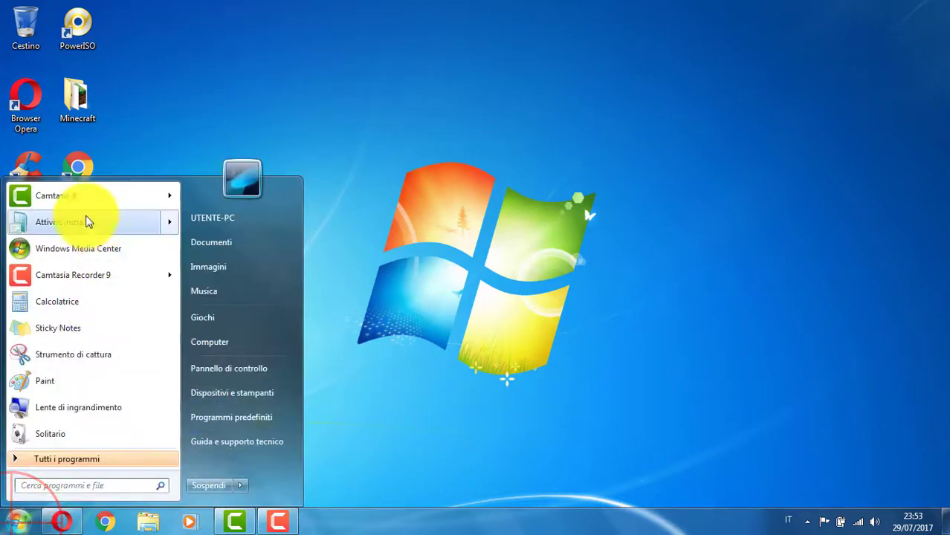
click(53, 380)
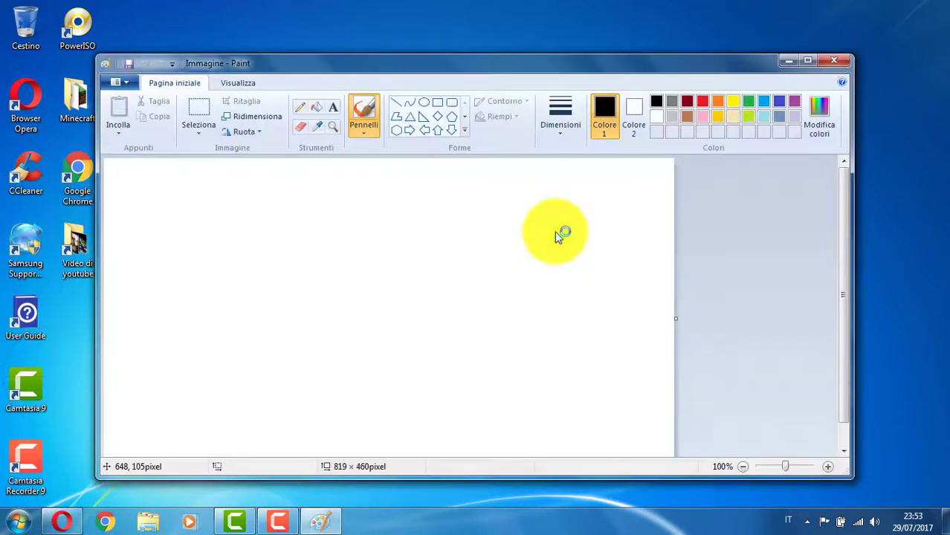
mouse_move(473, 196)
mouse_down()
mouse_move(463, 313)
mouse_move(376, 212)
mouse_move(187, 266)
mouse_move(265, 331)
mouse_move(377, 329)
mouse_move(15, 56)
mouse_up()
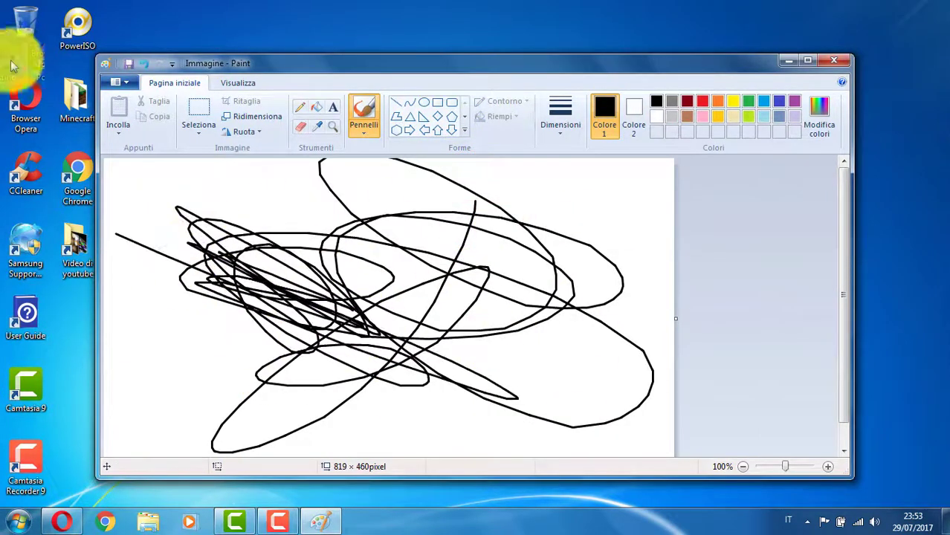
Step: Start a new blank image, discarding the black scribble without saving
click(124, 78)
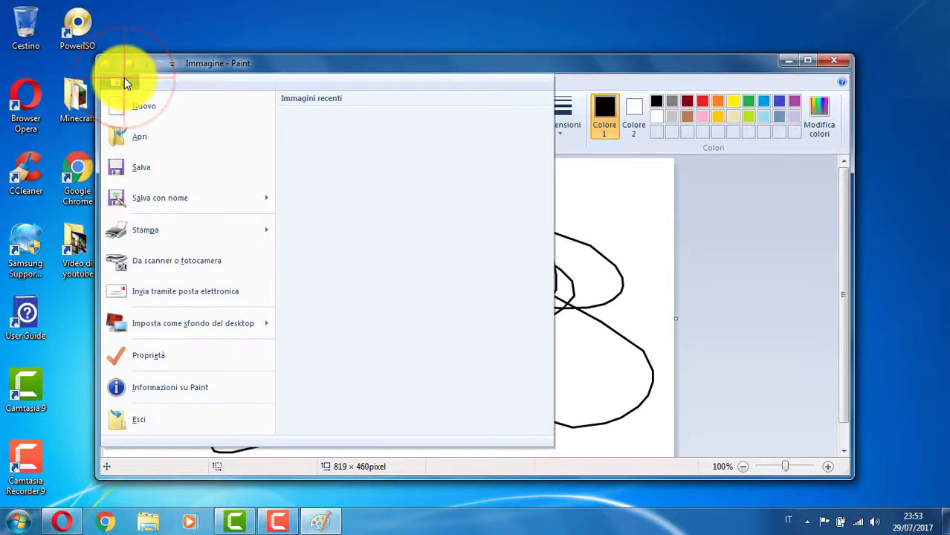
click(159, 120)
click(493, 275)
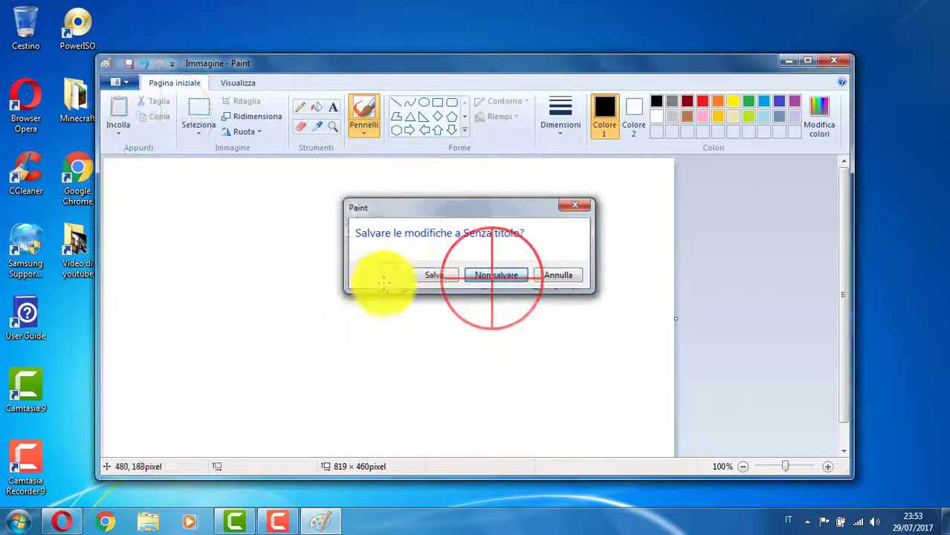
Step: Paint wide overlapping gold strokes across the middle of the canvas using the watercolor brush at the thickest size
click(355, 126)
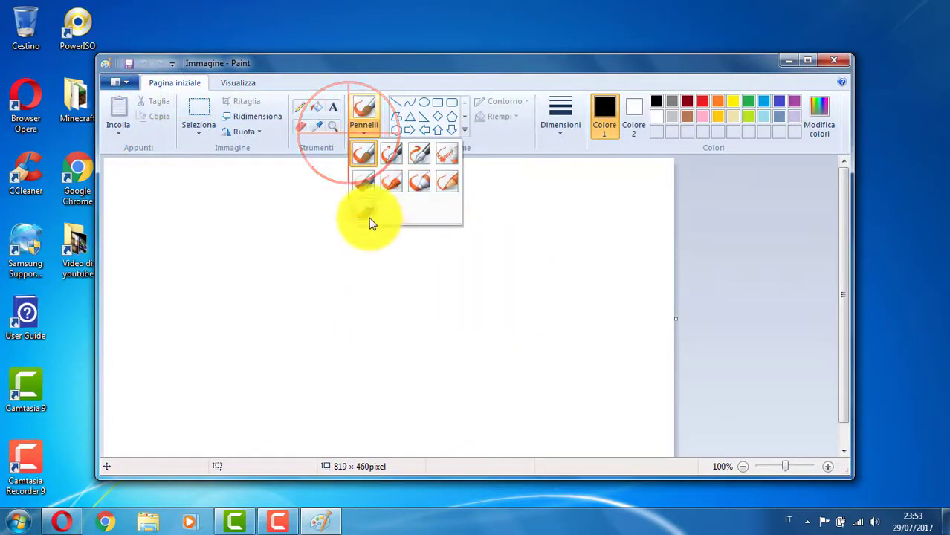
click(369, 213)
click(560, 125)
click(580, 234)
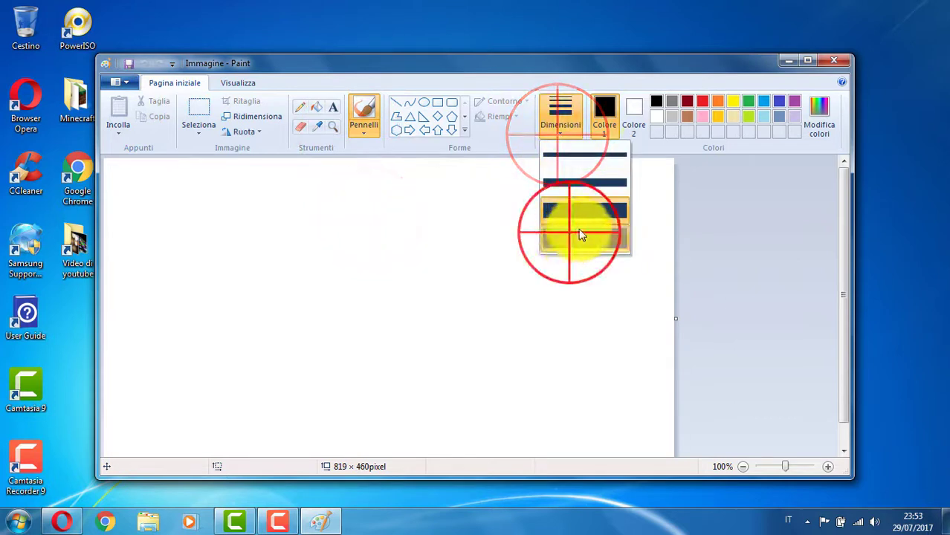
click(716, 119)
click(580, 325)
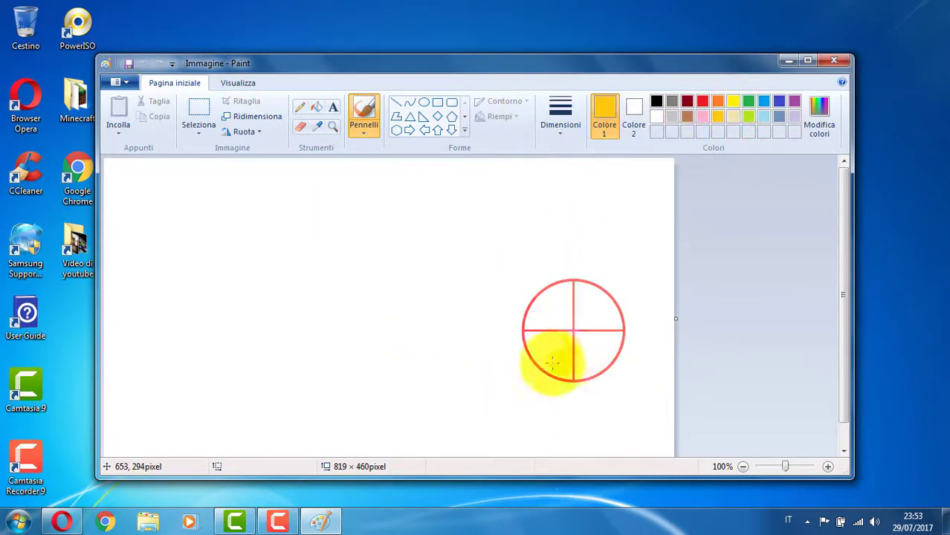
mouse_move(547, 338)
mouse_down()
mouse_move(556, 316)
mouse_move(496, 363)
mouse_move(459, 310)
mouse_move(458, 374)
mouse_move(468, 296)
mouse_move(448, 331)
mouse_up()
key(ctrl+z)
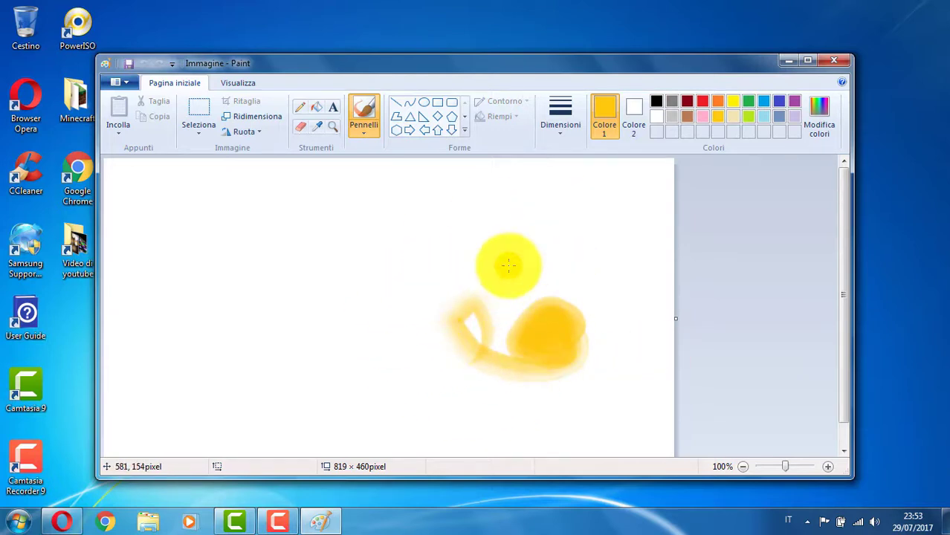
mouse_move(543, 217)
mouse_down()
mouse_move(420, 316)
mouse_move(532, 337)
mouse_move(481, 329)
mouse_move(501, 385)
mouse_move(460, 364)
mouse_move(471, 293)
mouse_move(428, 347)
mouse_move(533, 329)
mouse_move(502, 363)
mouse_up()
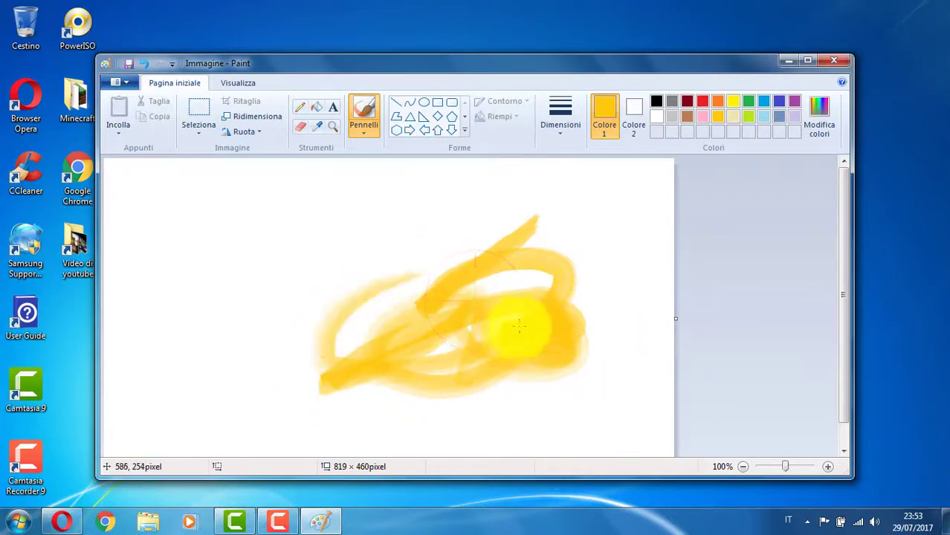
Step: Handwrite the large letters SUPPE in gold with the Pencil beside the brush strokes, and close Paint without saving
click(306, 121)
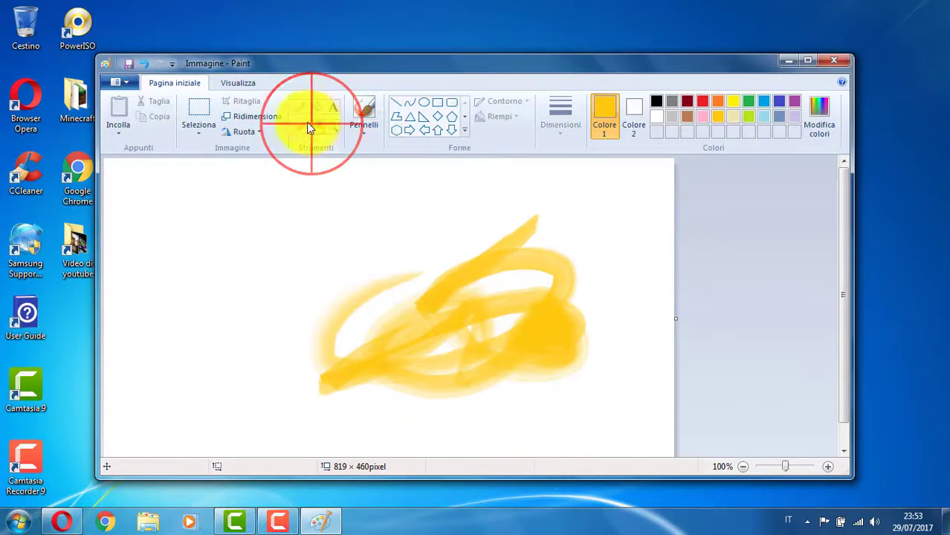
click(299, 106)
mouse_move(139, 184)
mouse_down()
mouse_move(155, 248)
mouse_move(132, 297)
mouse_up()
mouse_move(171, 209)
mouse_down()
mouse_move(201, 271)
mouse_move(230, 204)
mouse_up()
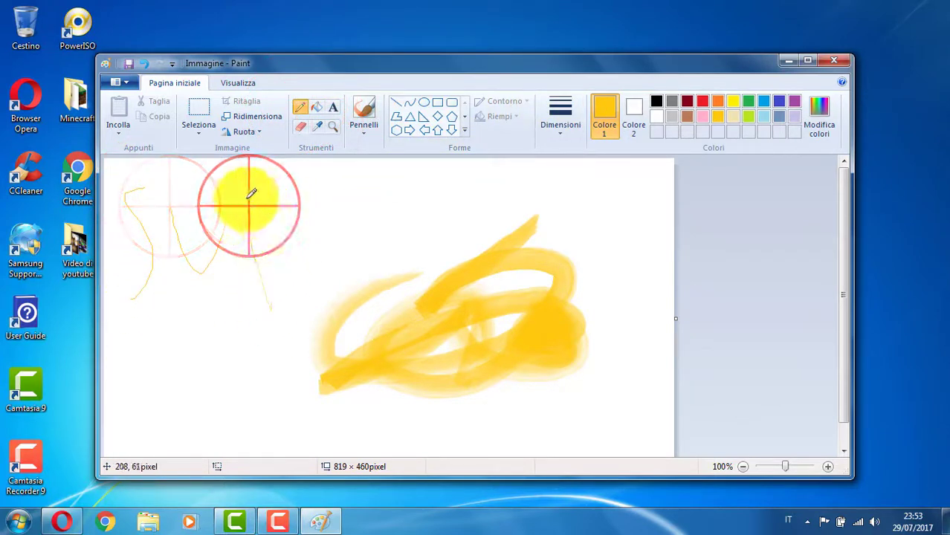
drag(252, 269, 270, 309)
drag(248, 201, 251, 267)
mouse_move(292, 200)
mouse_down()
mouse_move(314, 251)
mouse_move(319, 304)
mouse_up()
drag(292, 200, 408, 245)
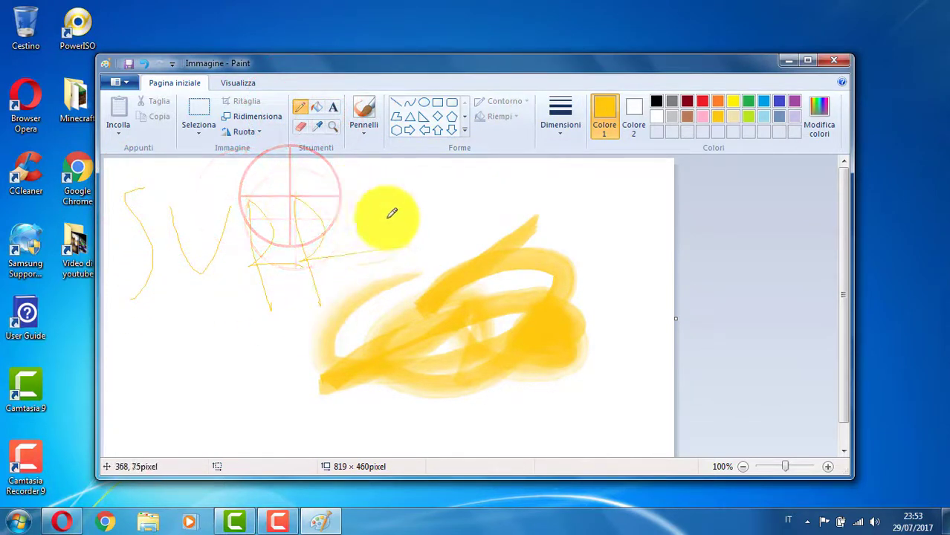
mouse_move(383, 209)
mouse_down()
mouse_move(395, 178)
mouse_move(461, 245)
mouse_up()
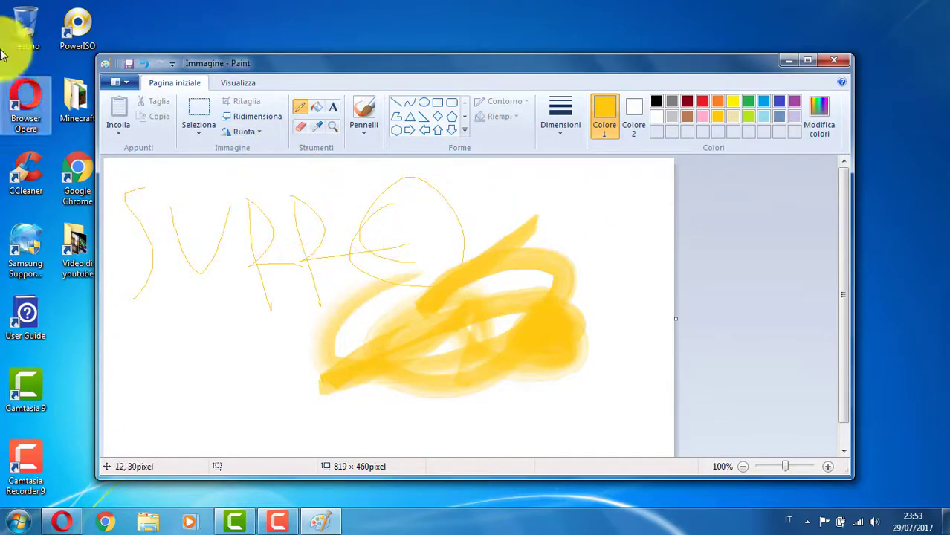
click(835, 61)
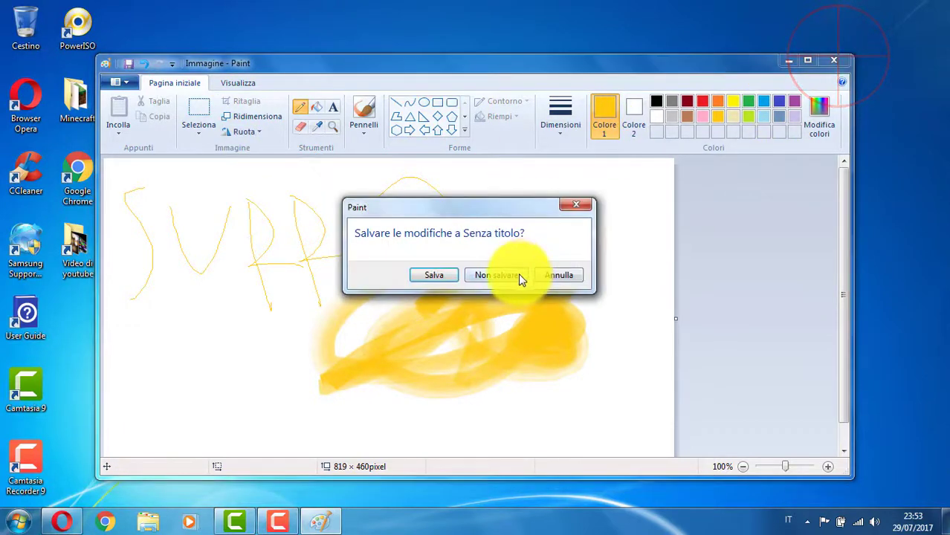
click(512, 281)
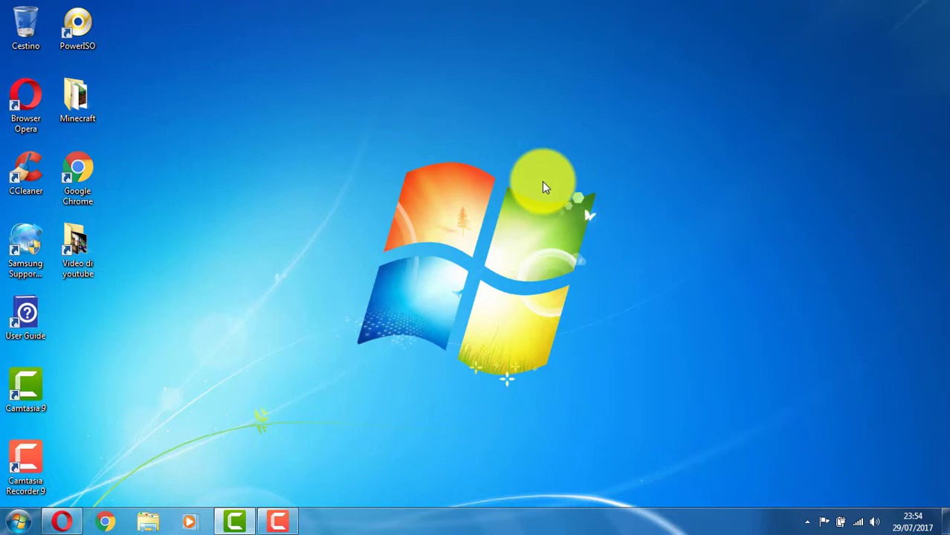
Step: Reopen Paint, maximize and restore its window, and close it
click(16, 521)
click(93, 385)
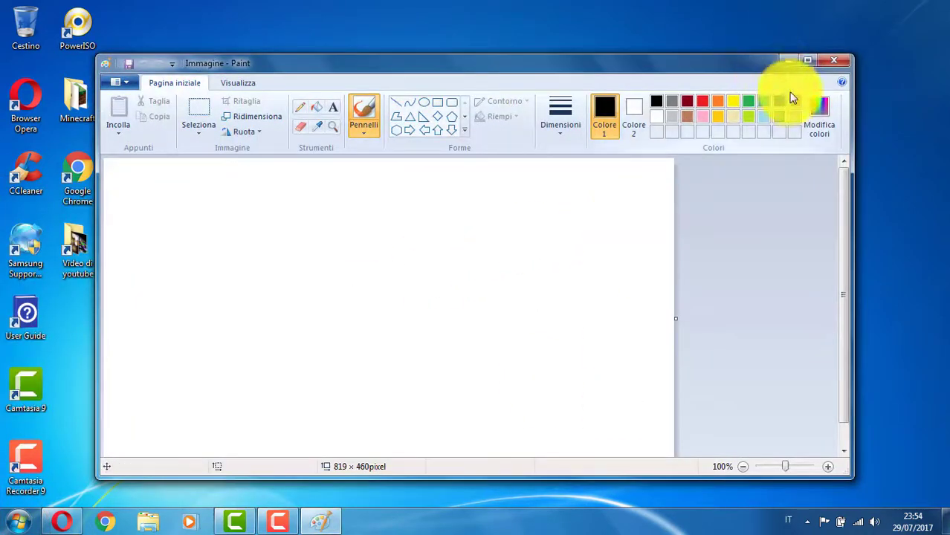
click(800, 64)
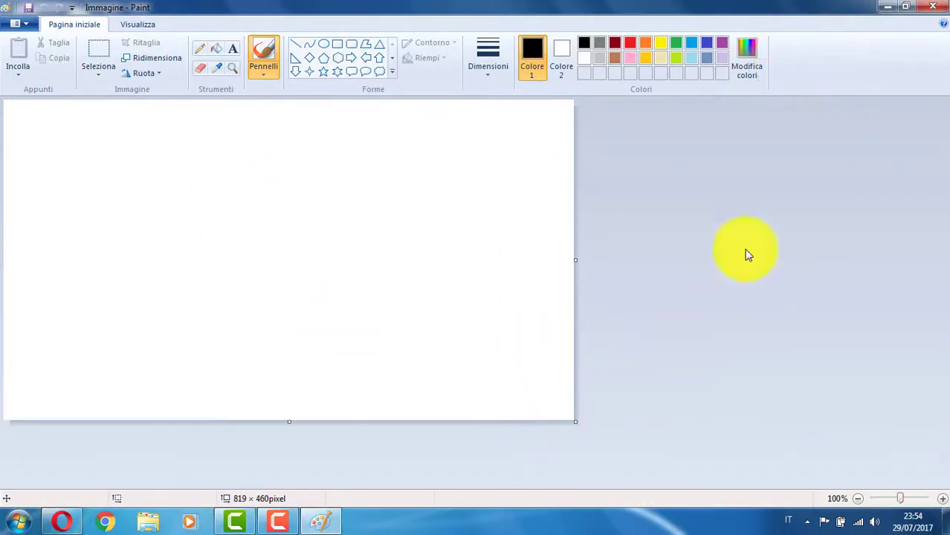
click(906, 7)
click(812, 67)
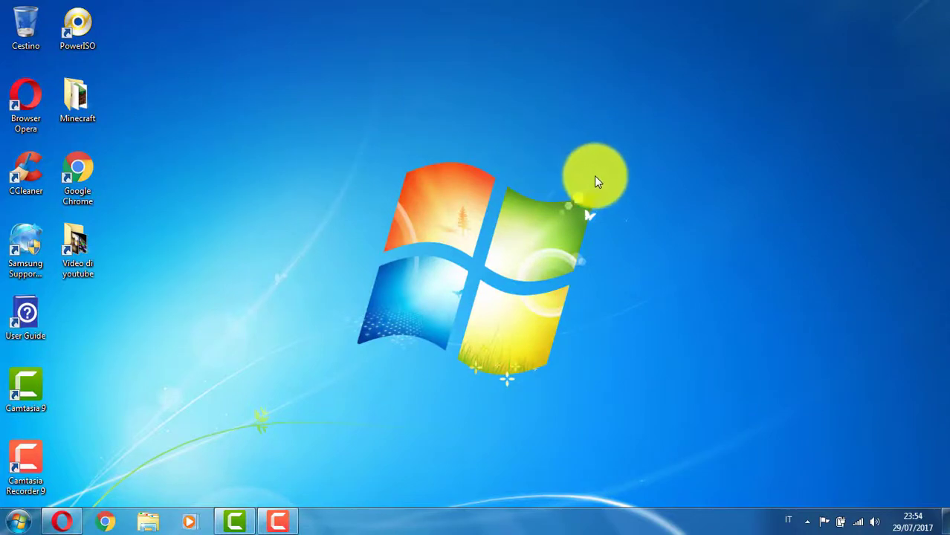
click(269, 526)
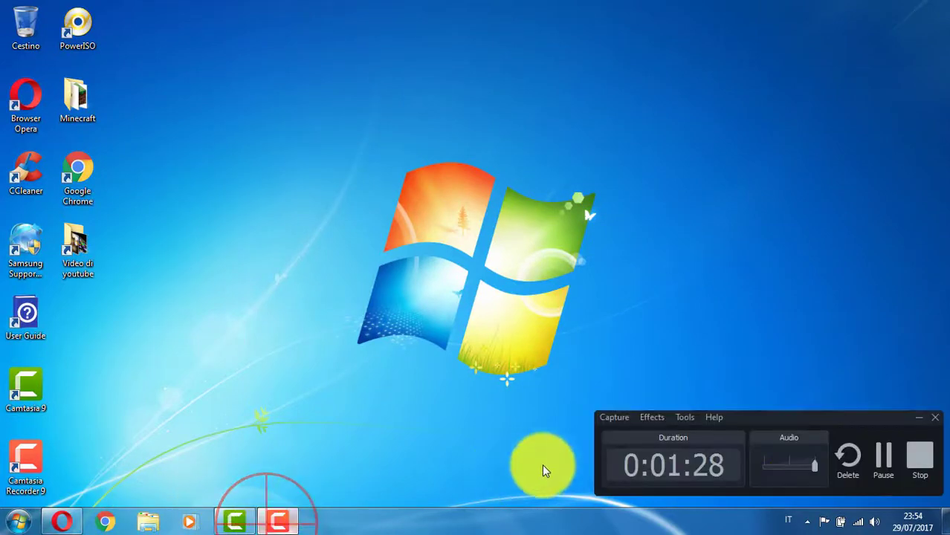
click(885, 460)
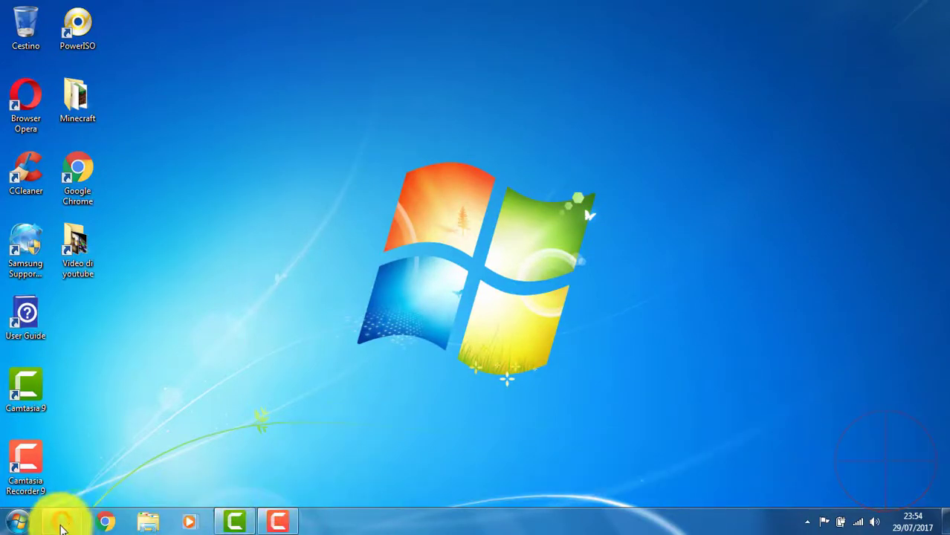
click(62, 522)
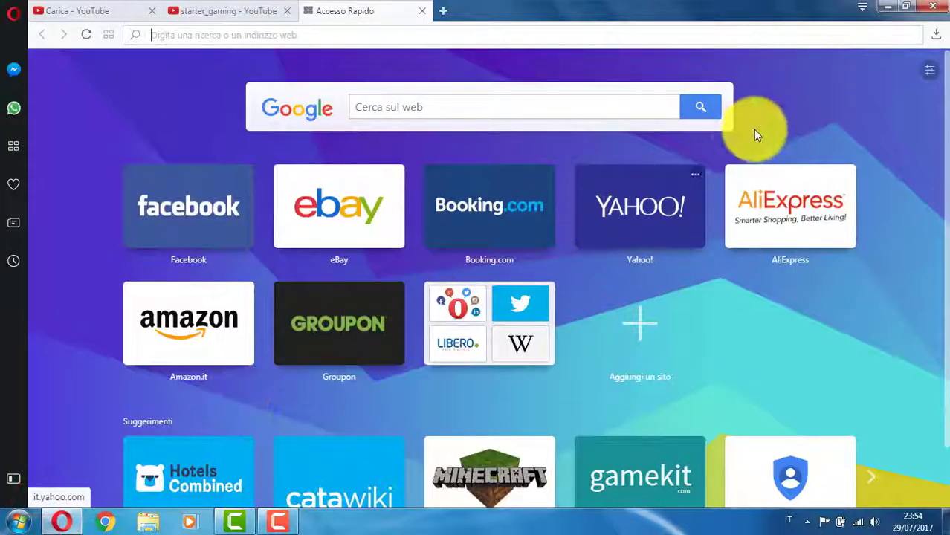
click(887, 6)
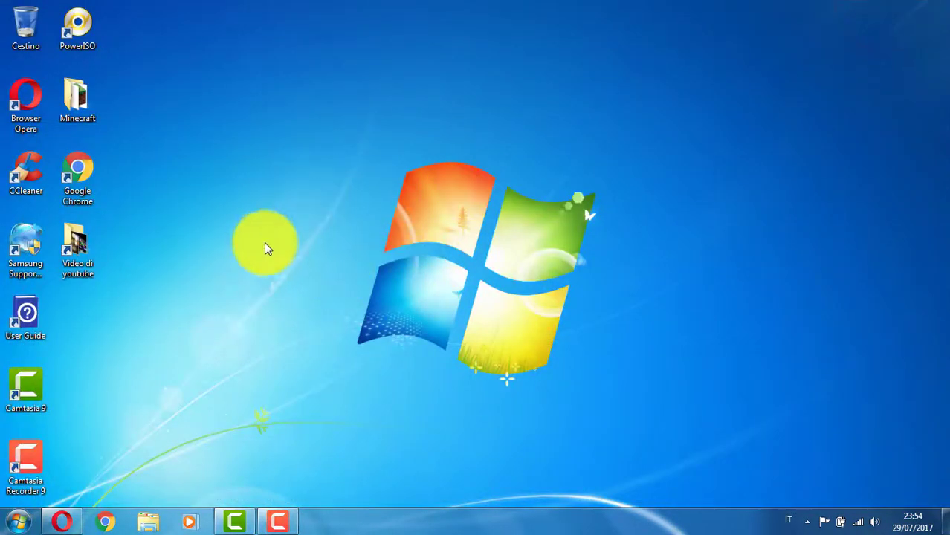
Step: Switch to the Opera browser, search Google for paint.net, and open the getpaint.net website from the results
click(62, 522)
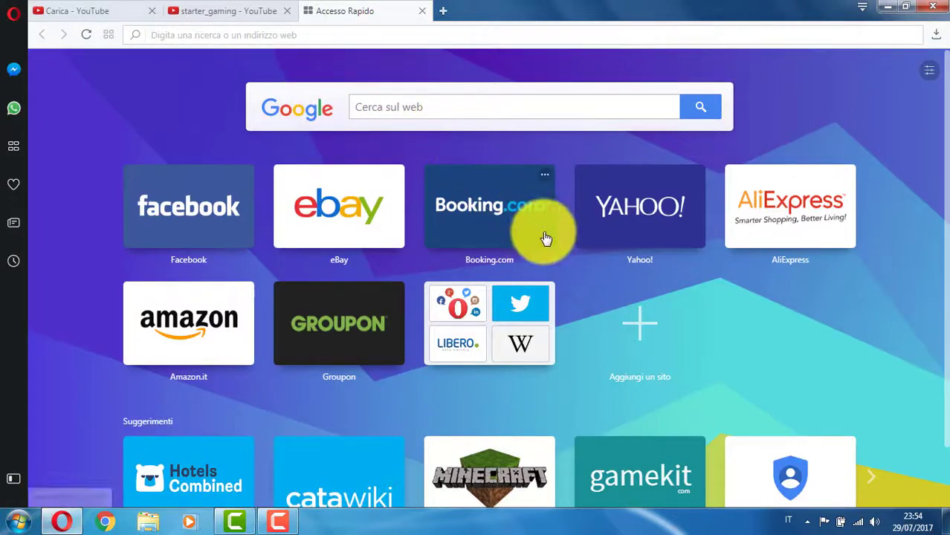
click(471, 104)
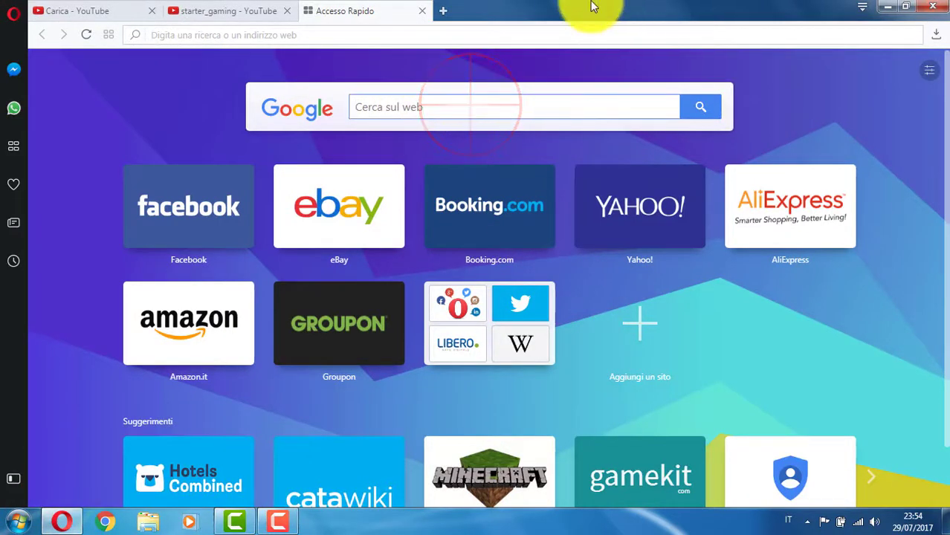
text(pa)
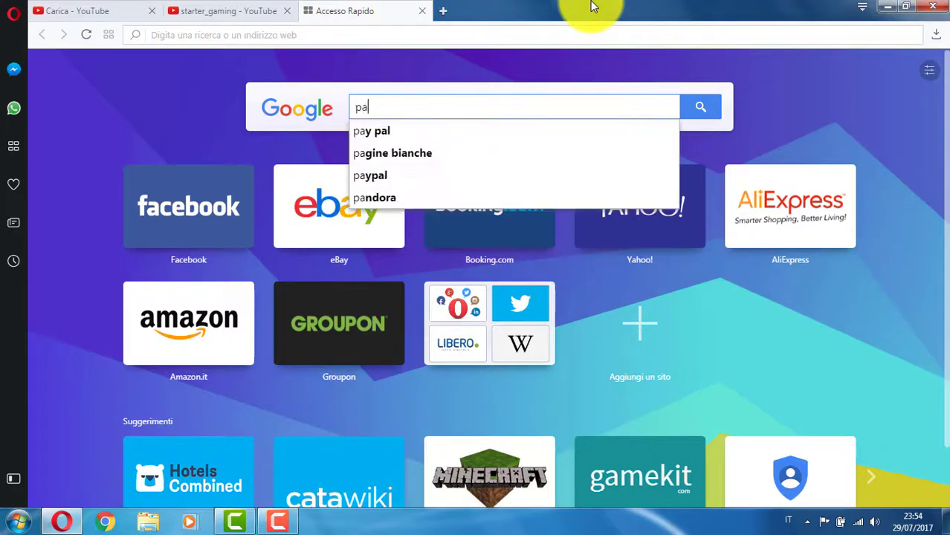
text(int.net)
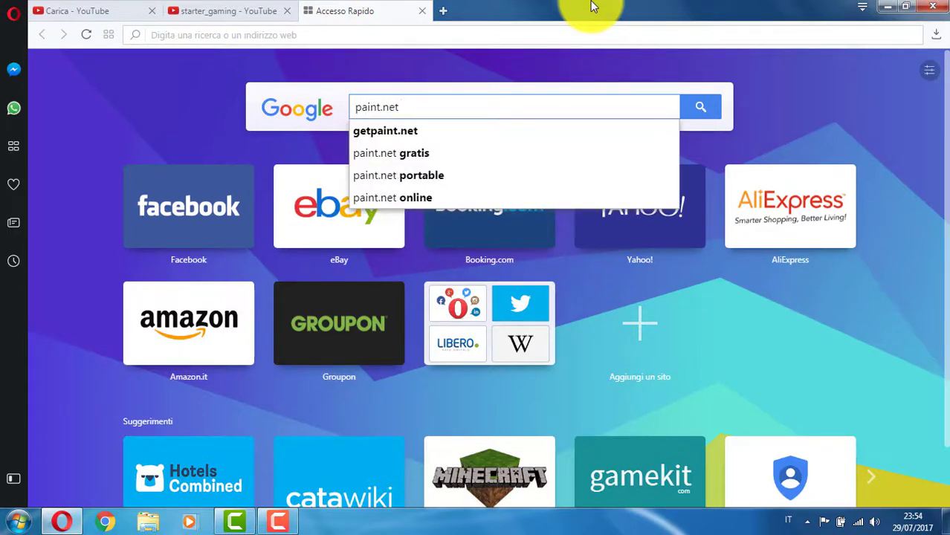
key(Return)
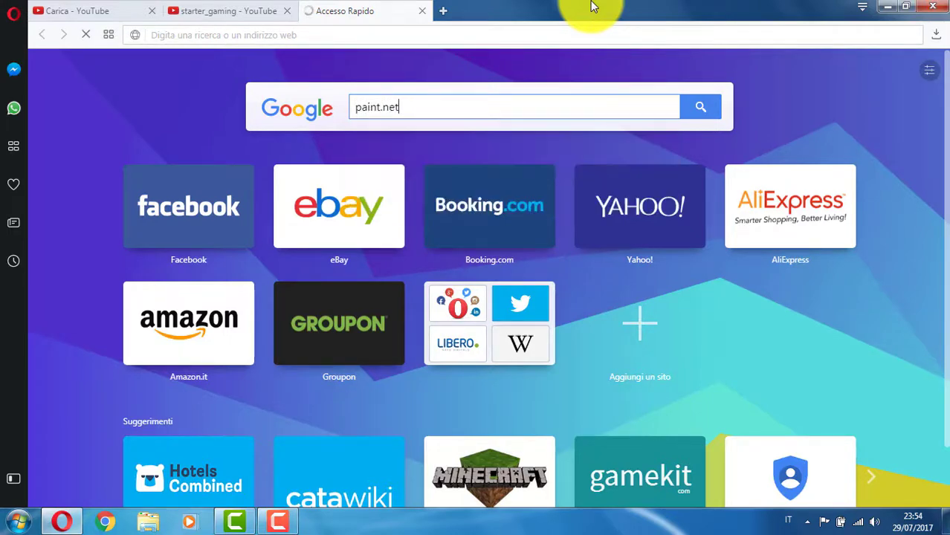
click(256, 204)
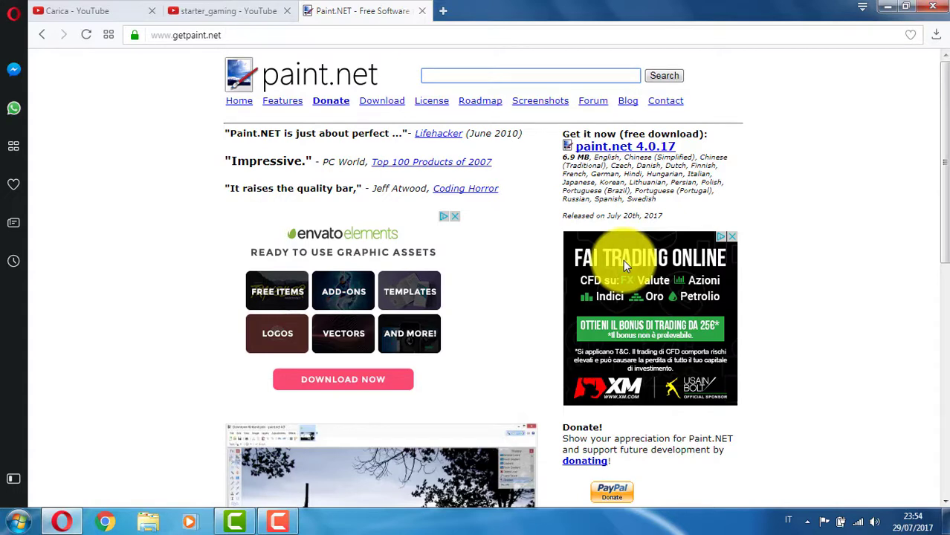
click(277, 520)
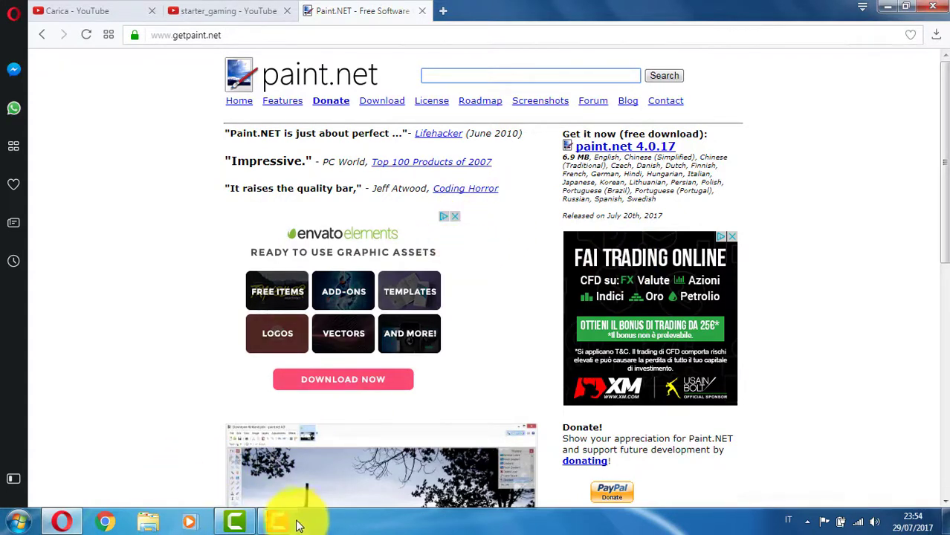
click(887, 456)
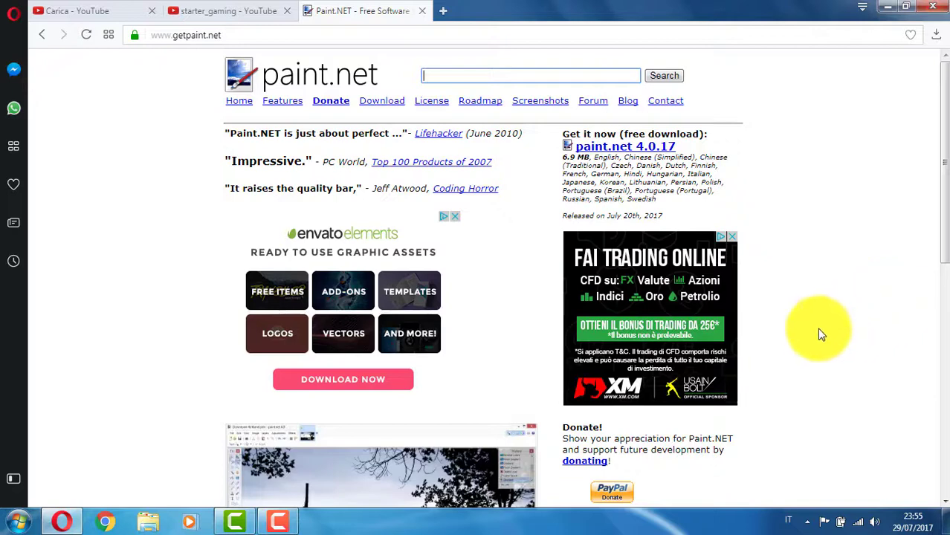
Step: Go to the Paint.NET site's Download page and follow the dotPDN Download Now link for version 4.0.17
click(322, 100)
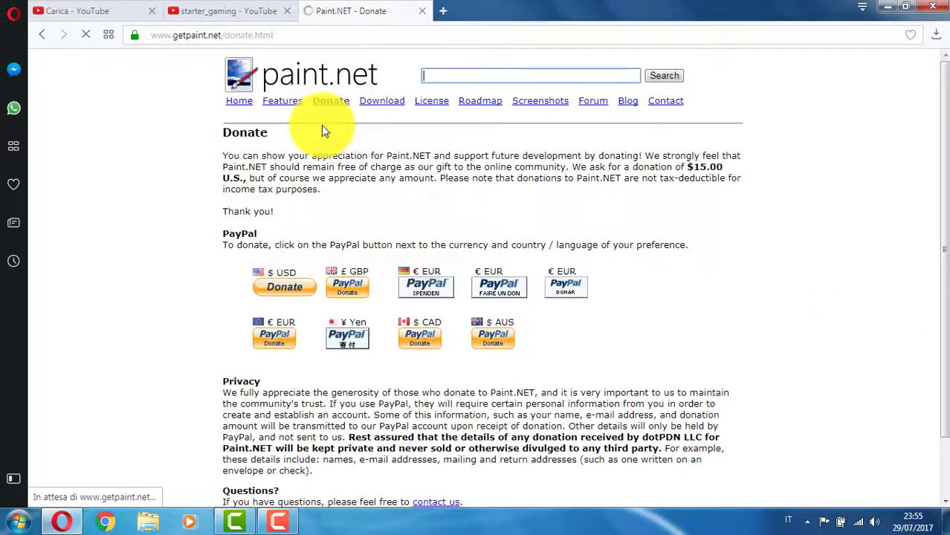
click(382, 105)
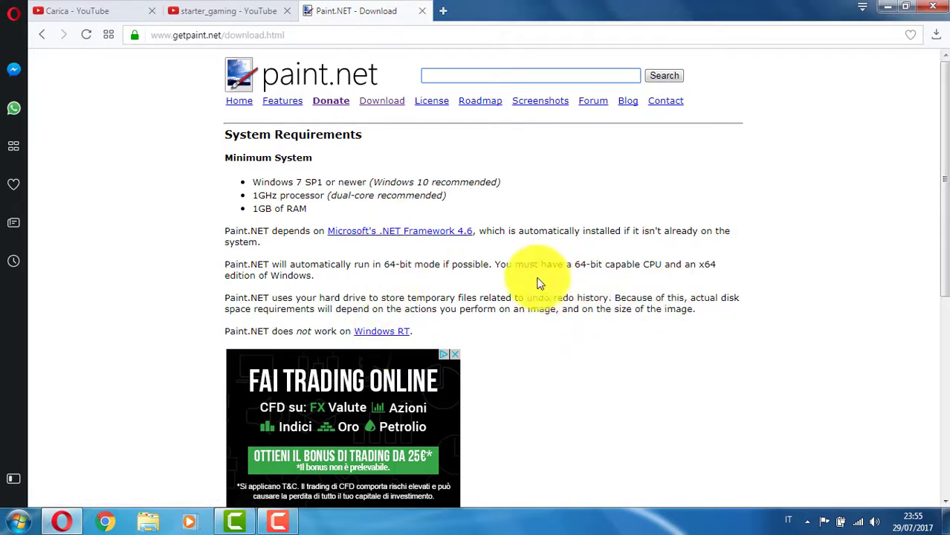
scroll(478, 282, down, 5)
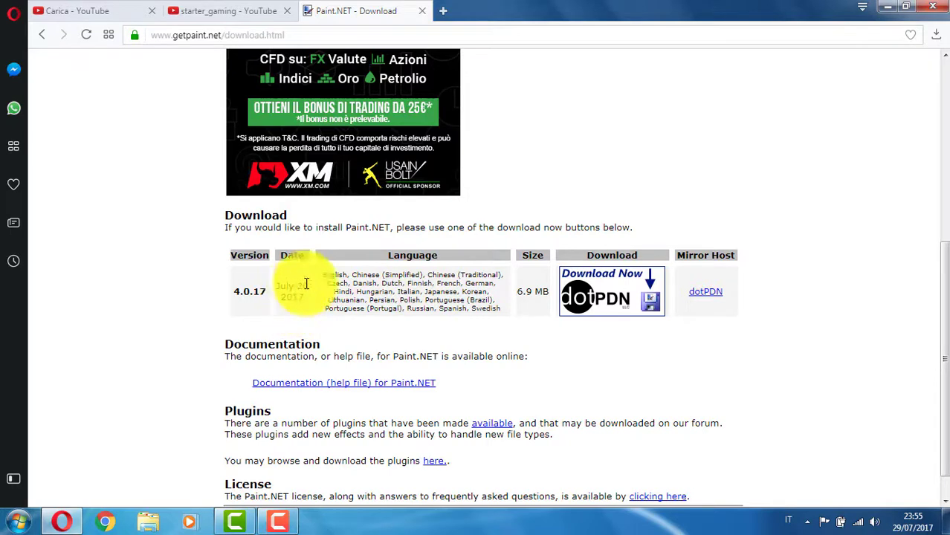
click(618, 279)
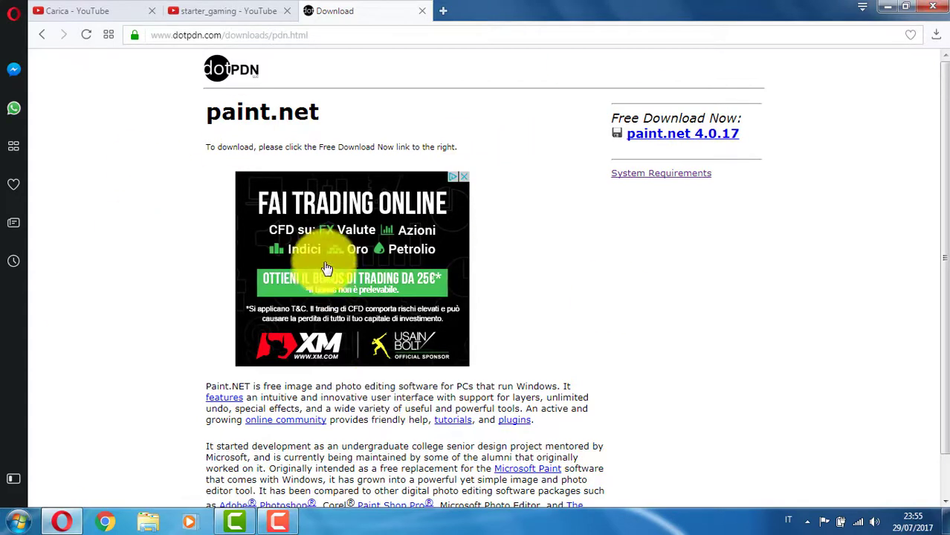
Step: Download paint.net 4.0.17 and move the downloaded zip archive from the Download folder to the middle of the desktop
click(691, 136)
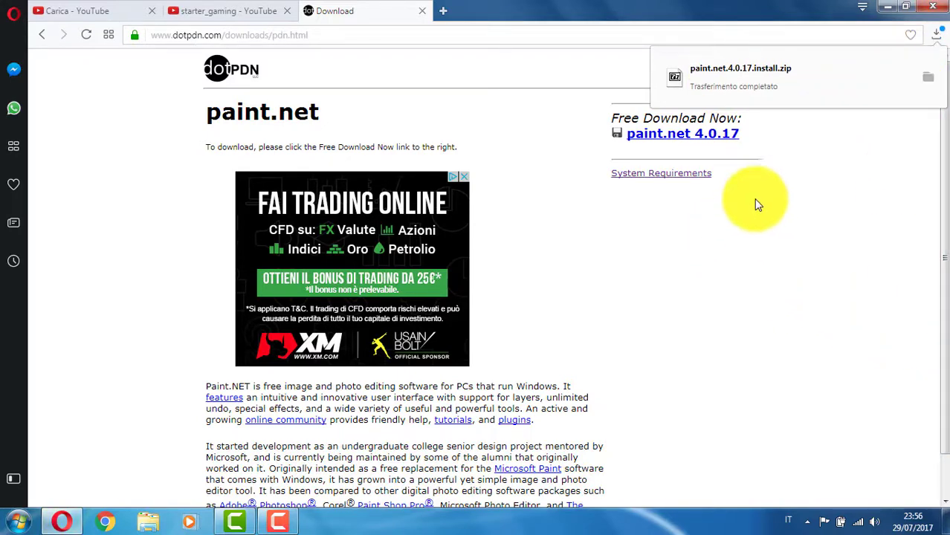
click(928, 76)
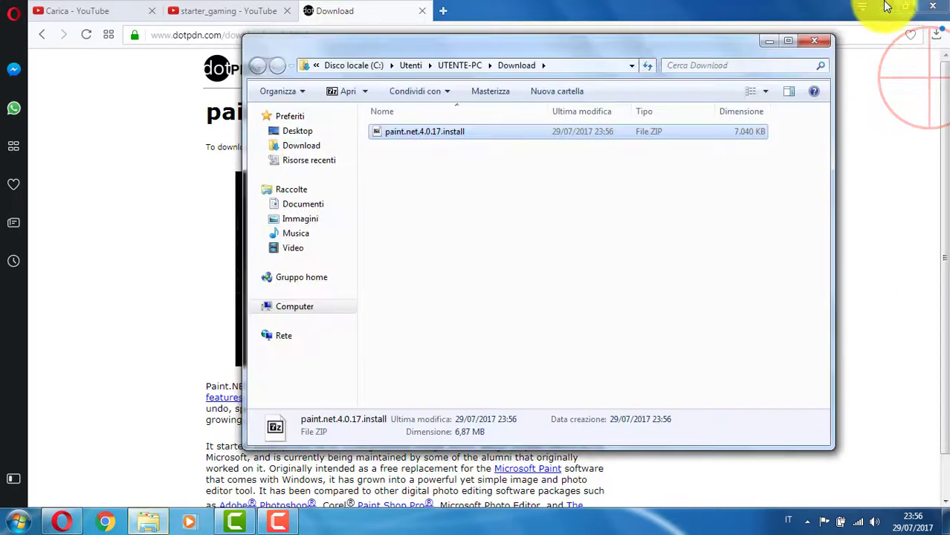
click(886, 6)
mouse_move(485, 128)
mouse_down()
mouse_move(411, 147)
mouse_move(185, 296)
mouse_up()
click(820, 43)
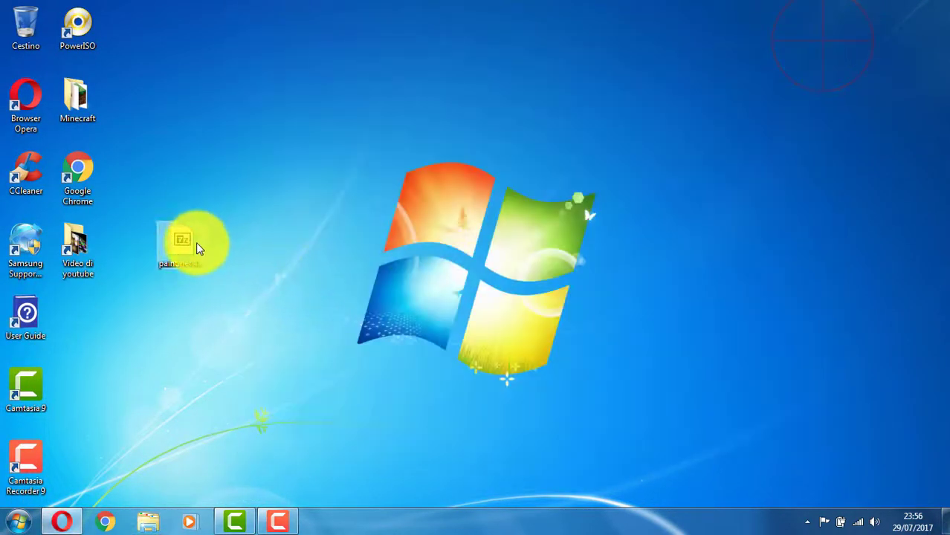
mouse_move(198, 247)
mouse_down()
mouse_move(485, 247)
mouse_move(473, 237)
mouse_up()
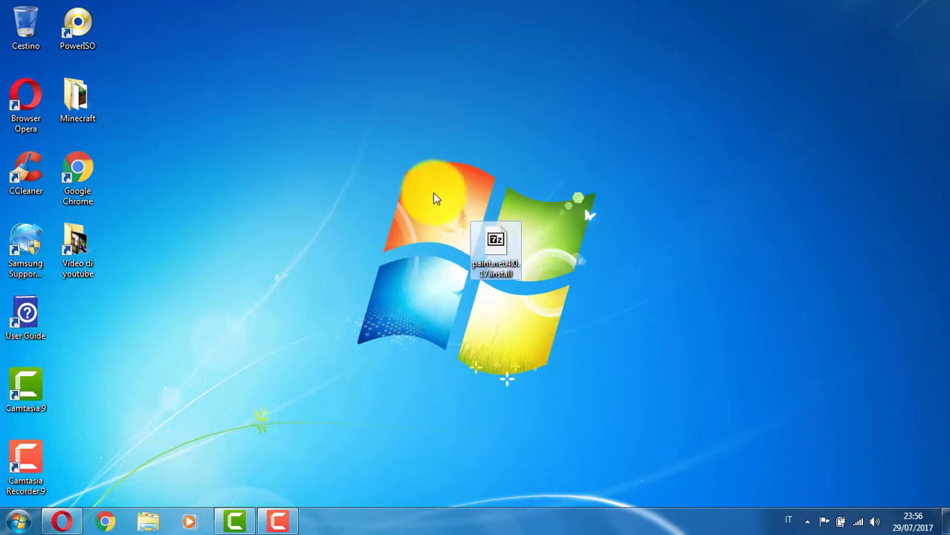
click(900, 518)
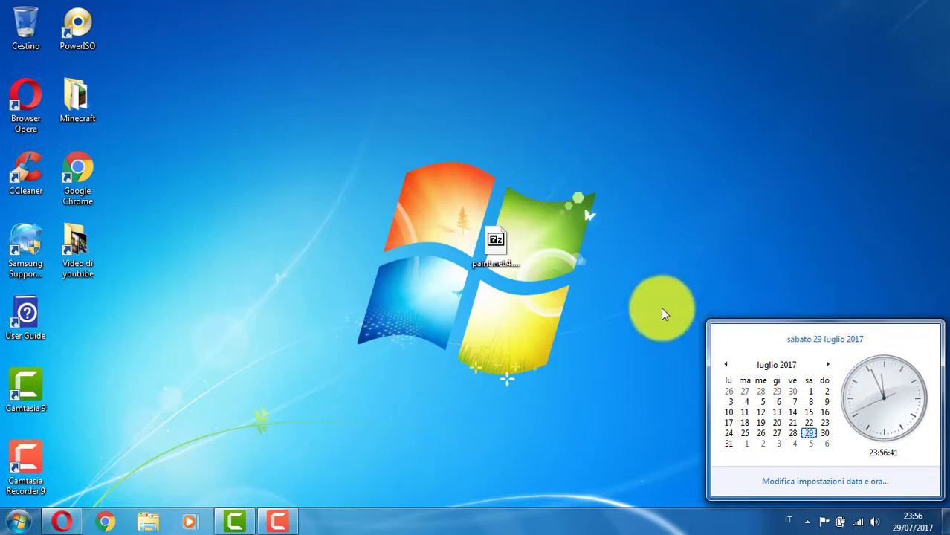
click(637, 312)
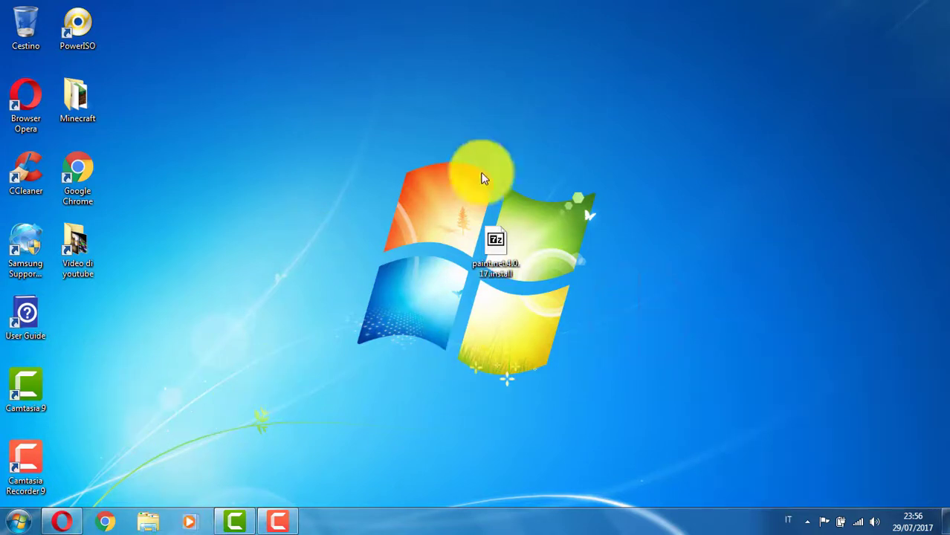
Step: Extract paint.net.4.0.17.install.exe from the zip archive onto the desktop and place it beside the archive
click(506, 239)
click(505, 238)
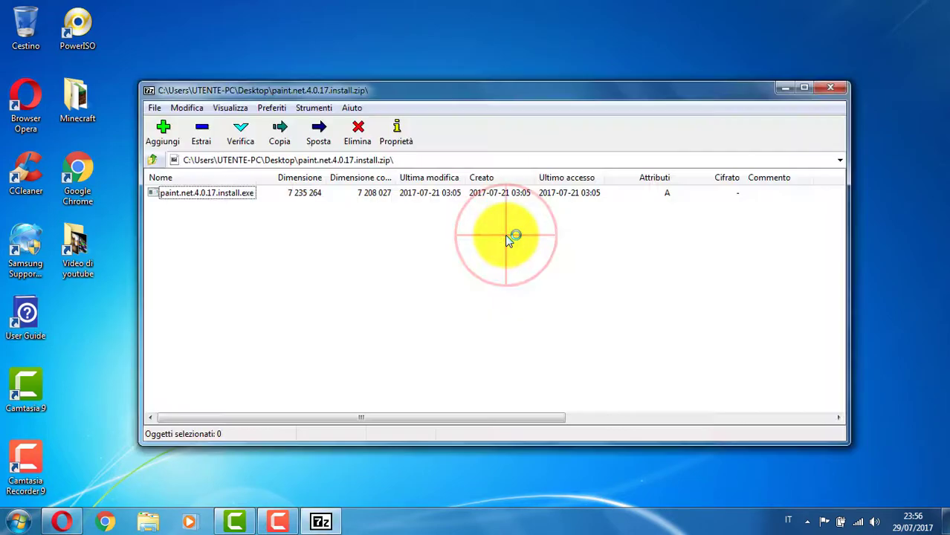
double_click(235, 197)
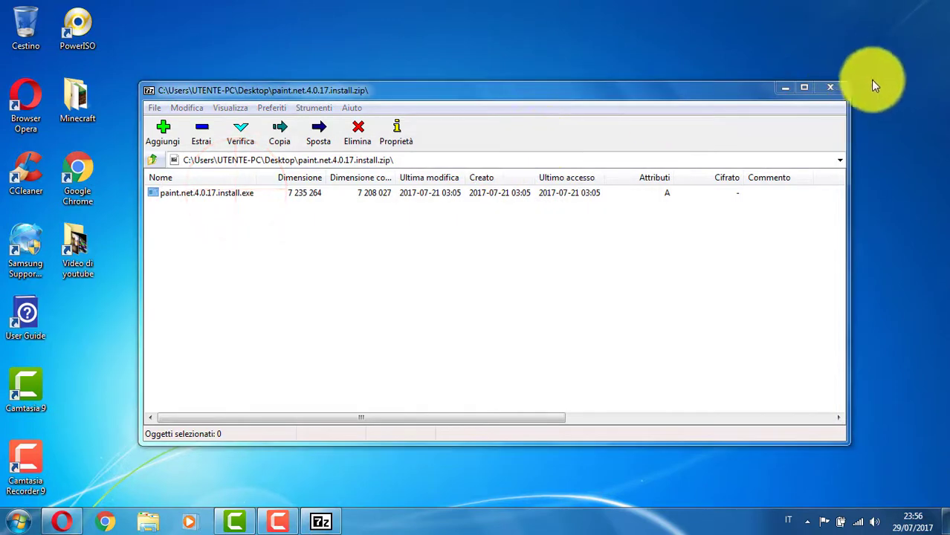
click(837, 88)
mouse_move(65, 301)
mouse_down()
mouse_move(284, 250)
mouse_move(476, 231)
mouse_up()
Step: Inspect the actions available for the zip archive, and reopen it briefly to view its contents
right_click(509, 245)
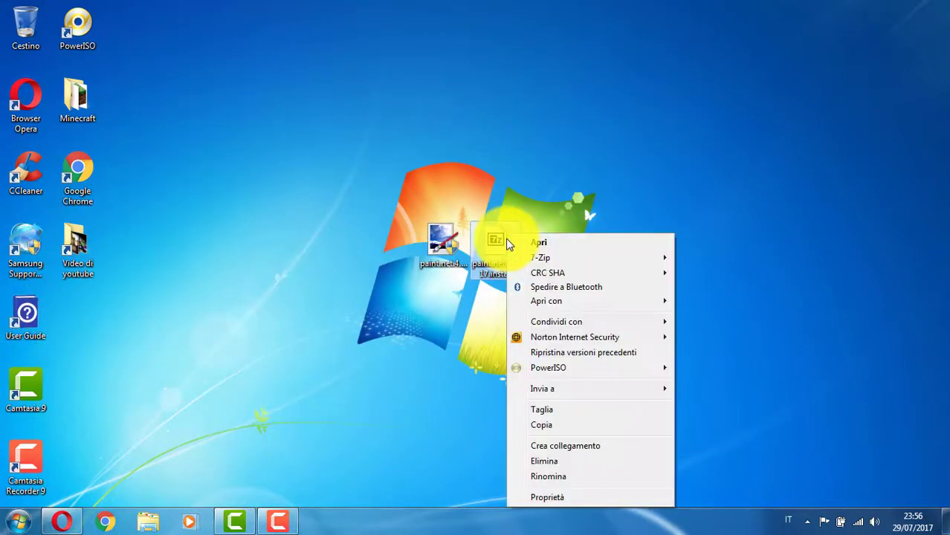
mouse_move(531, 259)
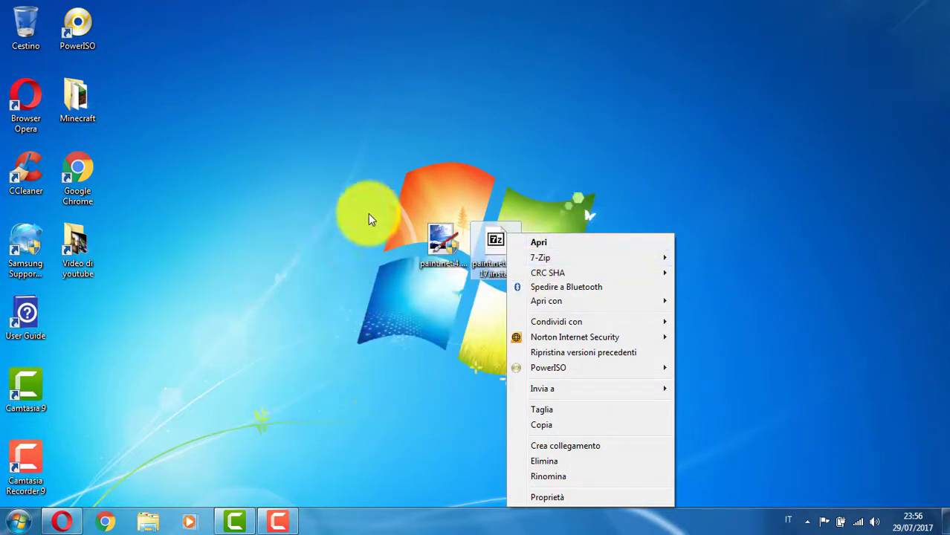
click(333, 240)
double_click(499, 250)
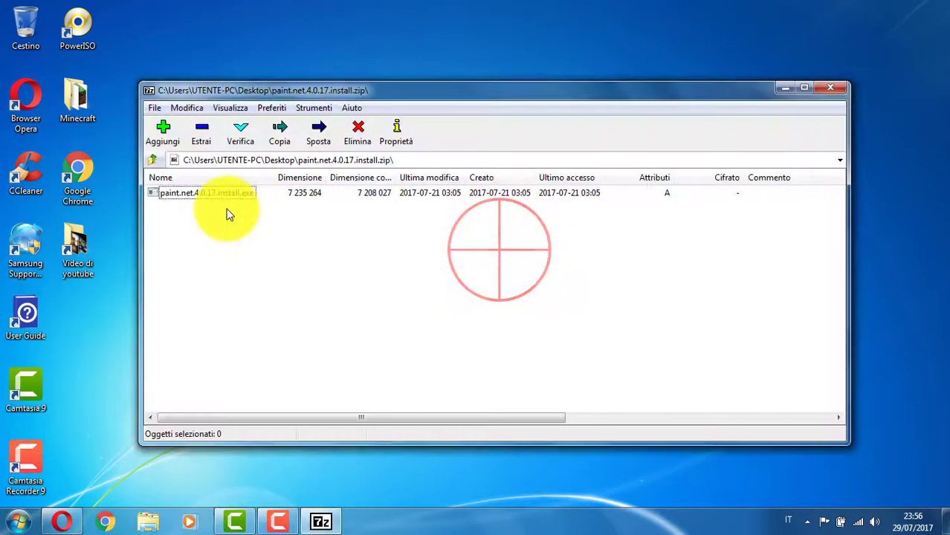
click(845, 88)
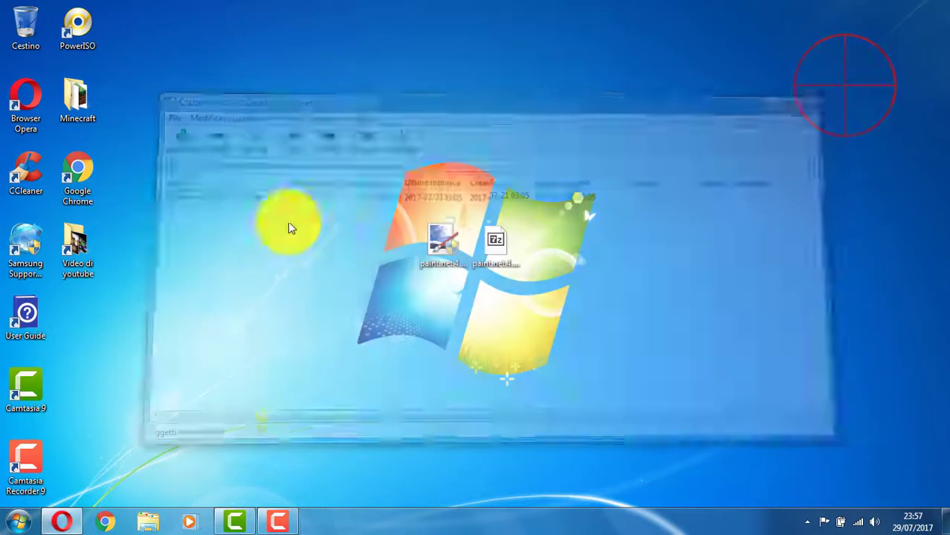
Step: Throw the paint.net.4.0.17.install zip archive into the Recycle Bin and empty the bin permanently
click(494, 240)
drag(2, 6, 26, 23)
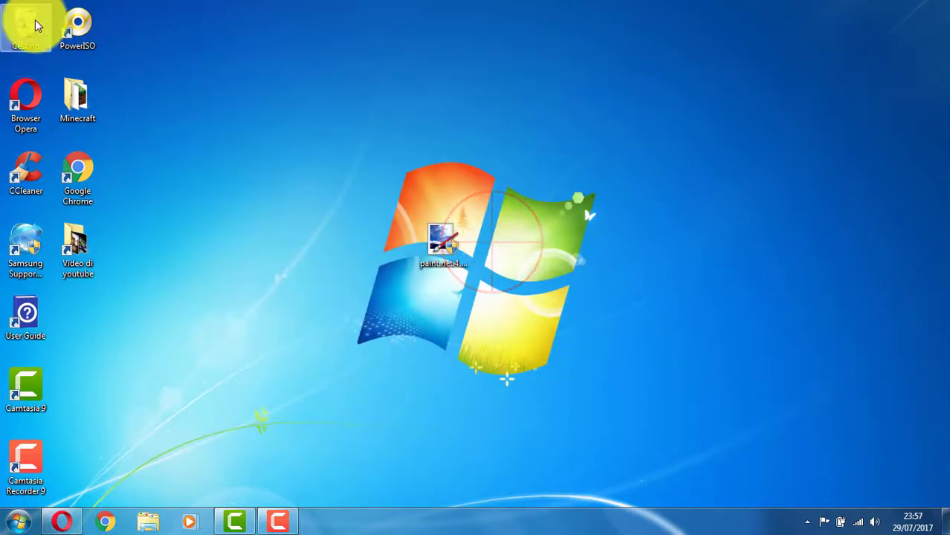
right_click(31, 21)
click(100, 75)
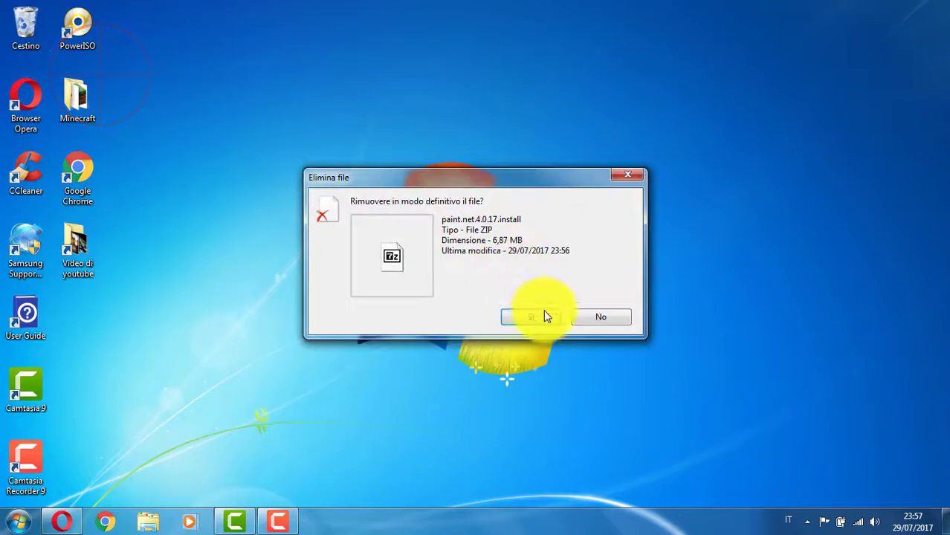
click(544, 315)
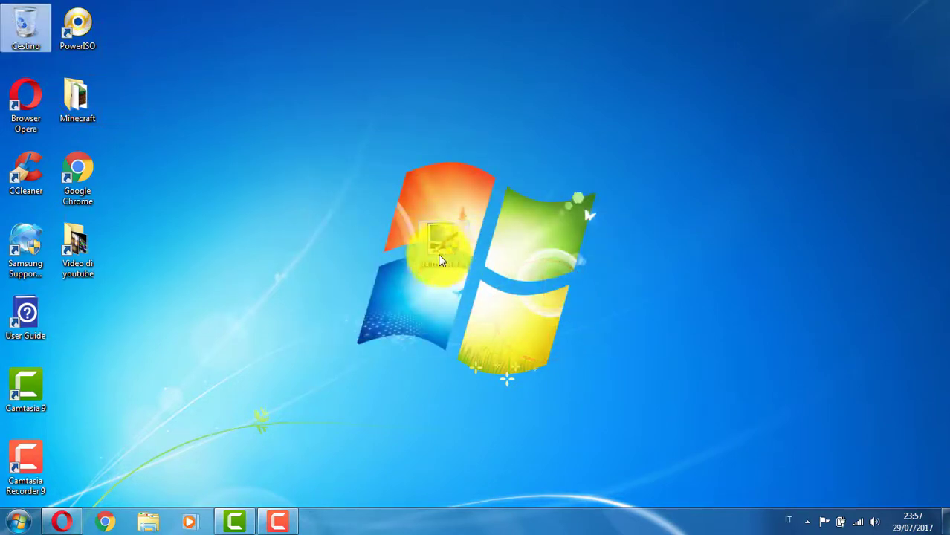
click(404, 149)
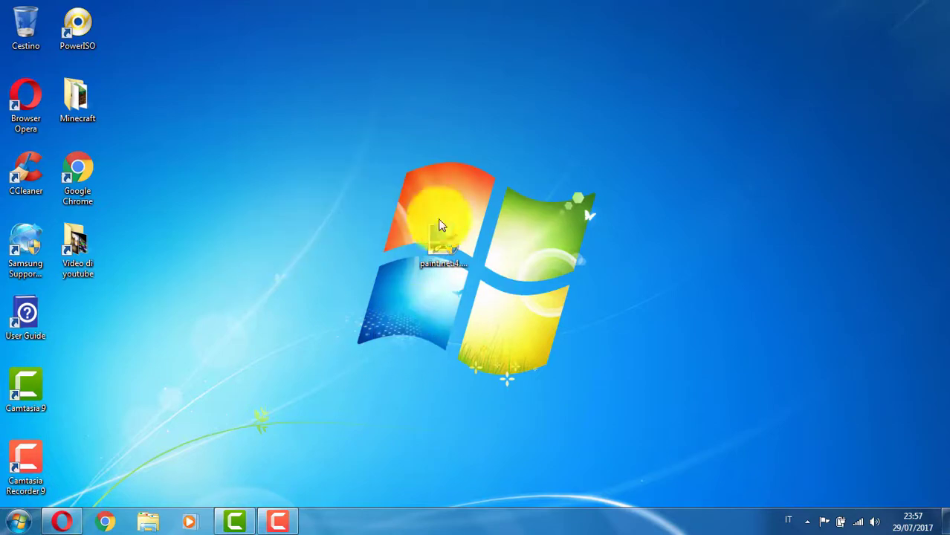
click(58, 520)
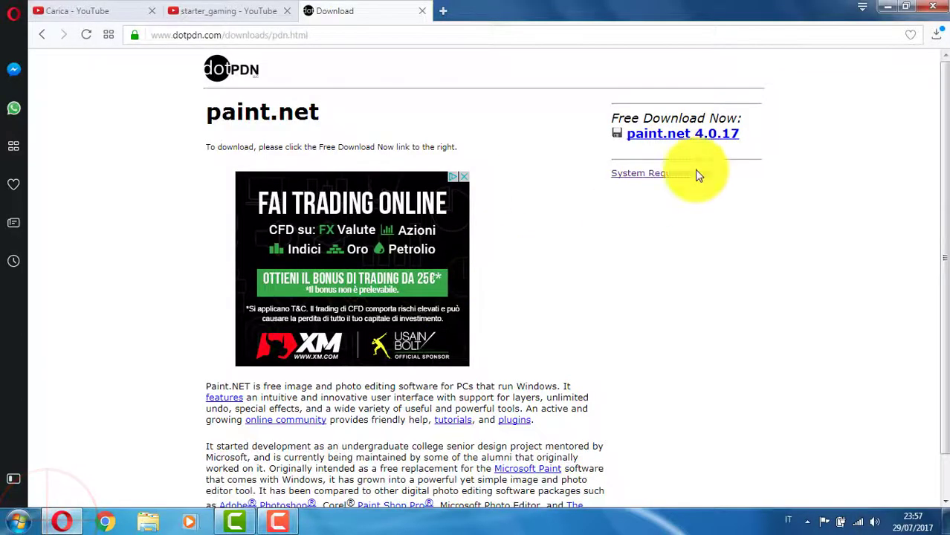
click(888, 6)
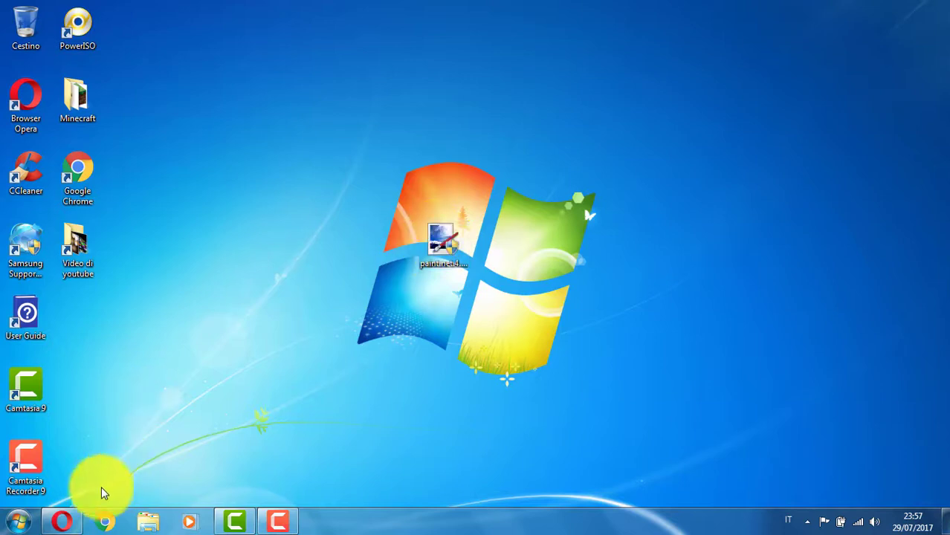
click(62, 520)
click(62, 523)
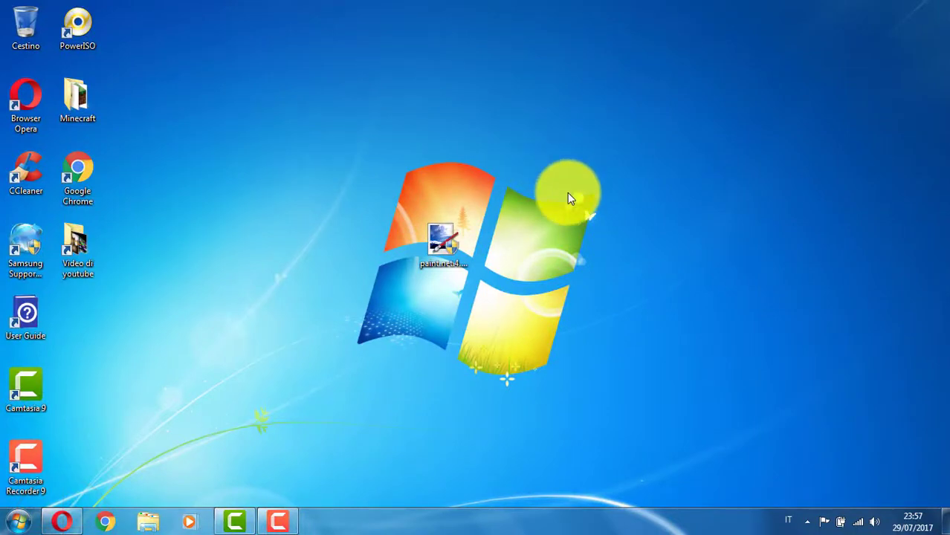
click(277, 520)
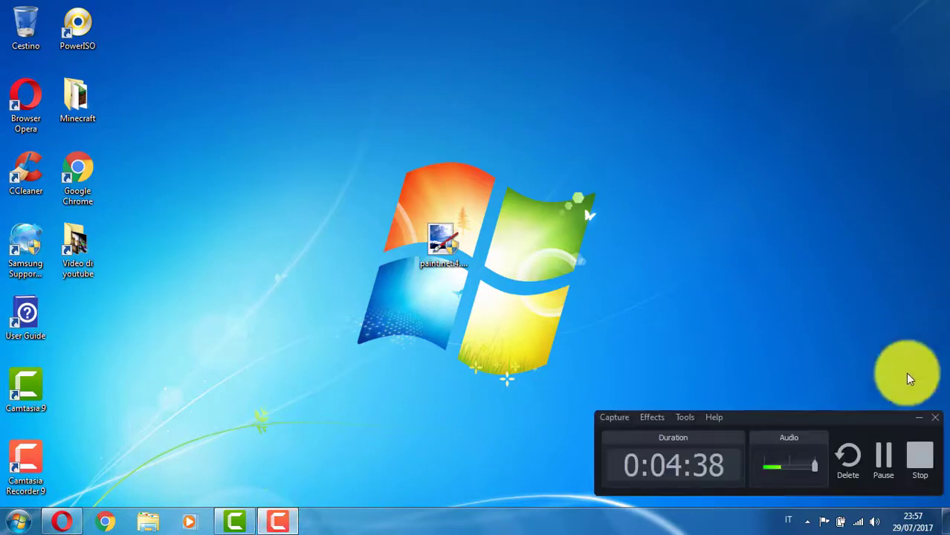
click(884, 453)
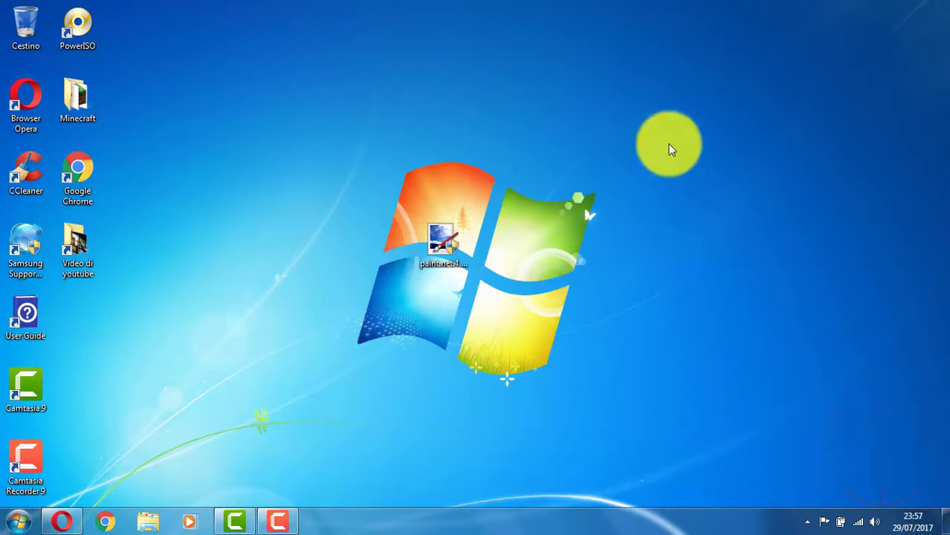
Step: Launch the extracted paint.net 4.0.17 installer from the desktop
double_click(446, 249)
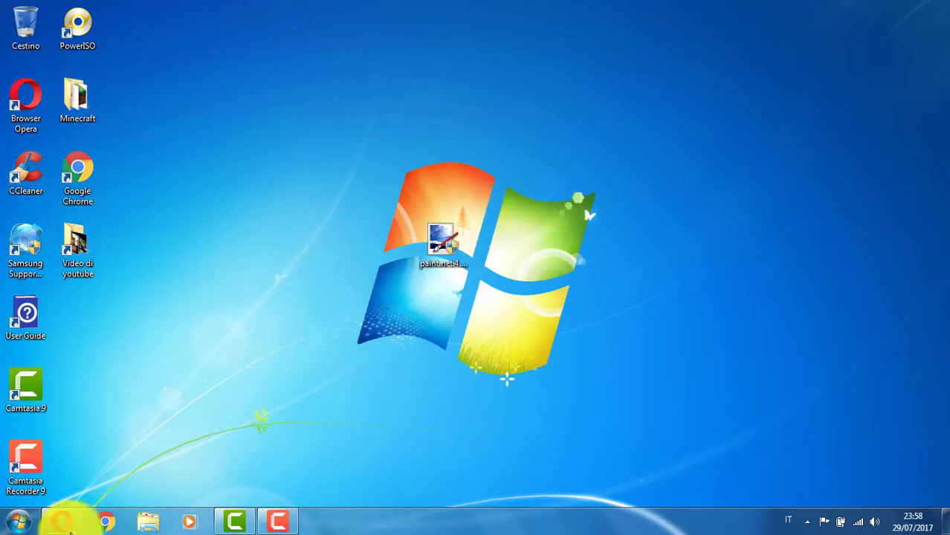
Step: Look through the list of all installed programs and search it for "paint"
click(21, 526)
click(83, 456)
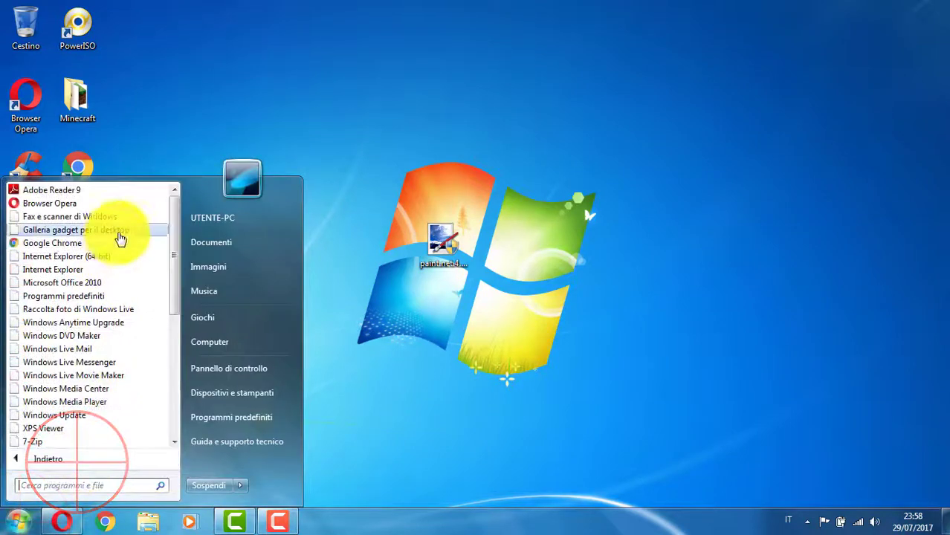
scroll(108, 278, down, 7)
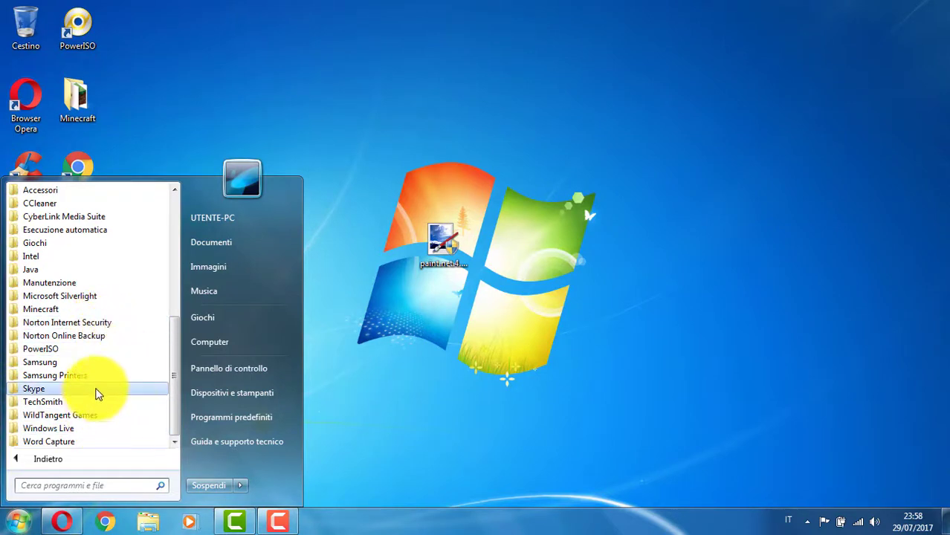
scroll(84, 327, up, 5)
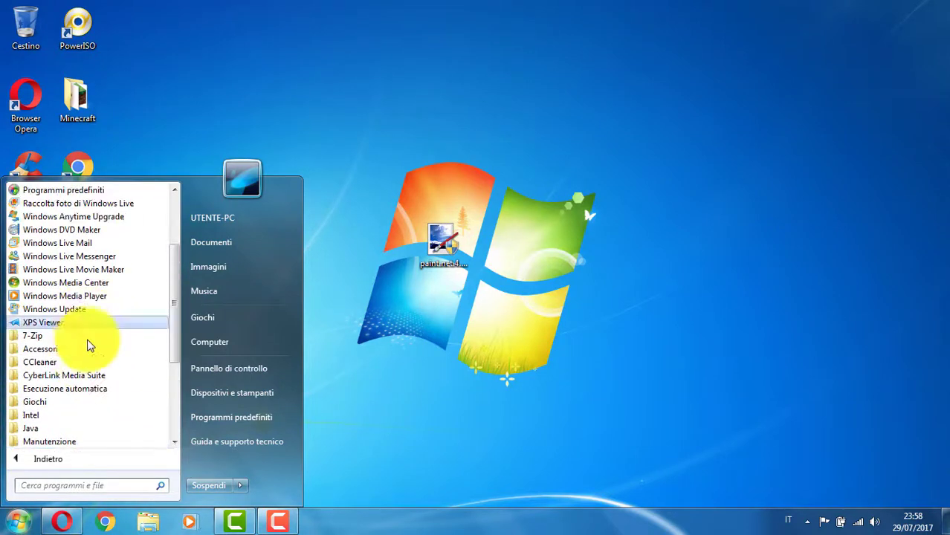
click(136, 483)
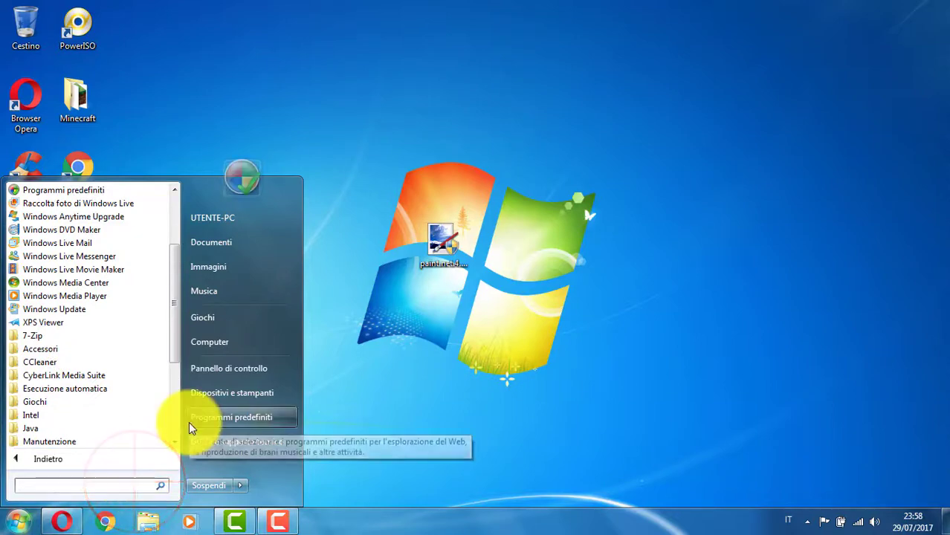
text(paint)
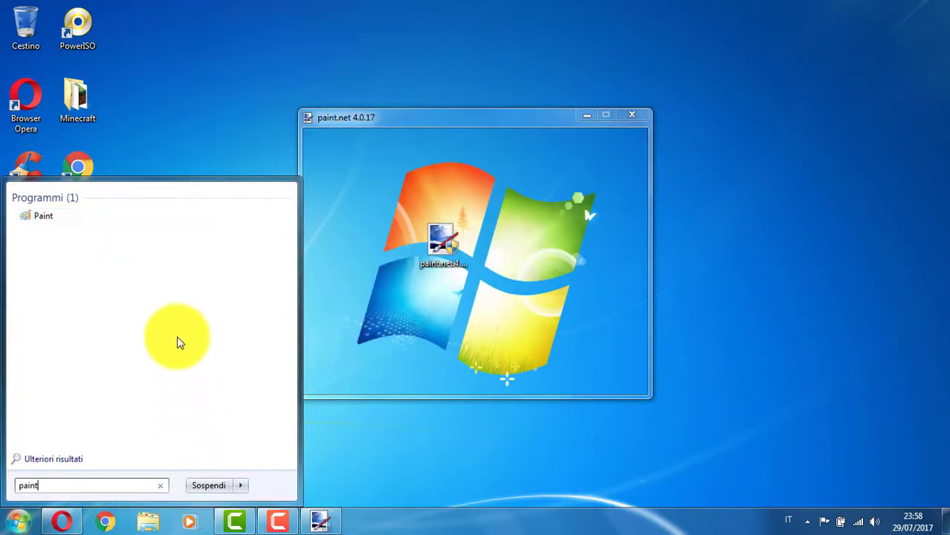
click(252, 144)
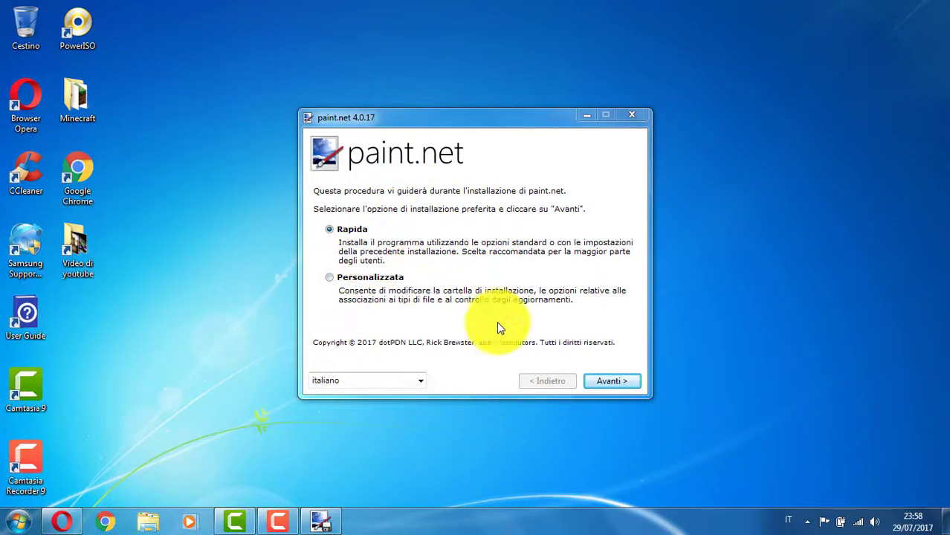
Step: Continue with the Rapida installation option, accept the paint.net license agreement, and start the installation
click(606, 381)
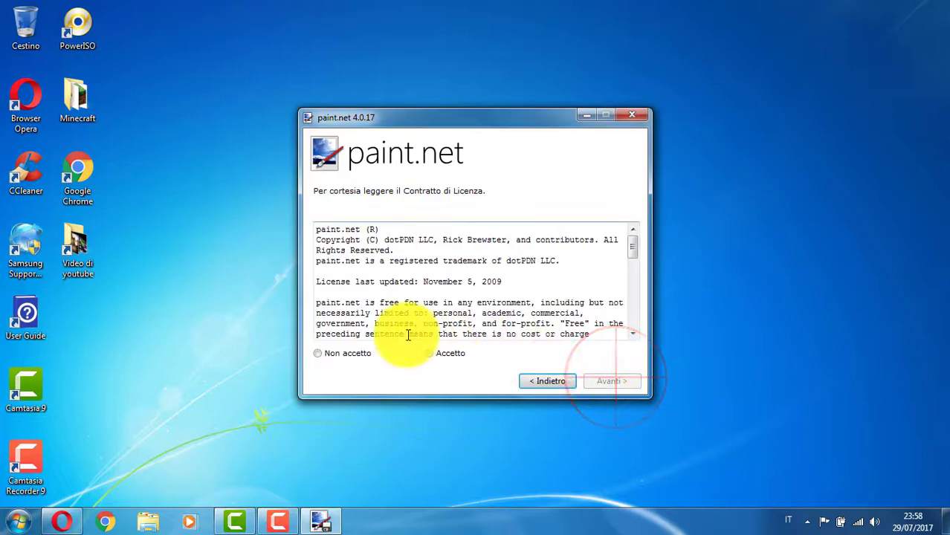
click(548, 381)
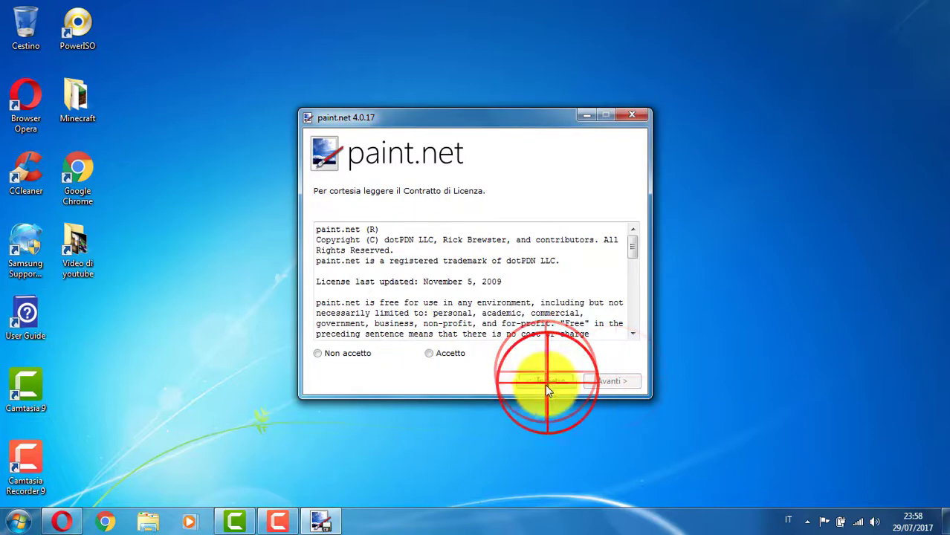
click(615, 381)
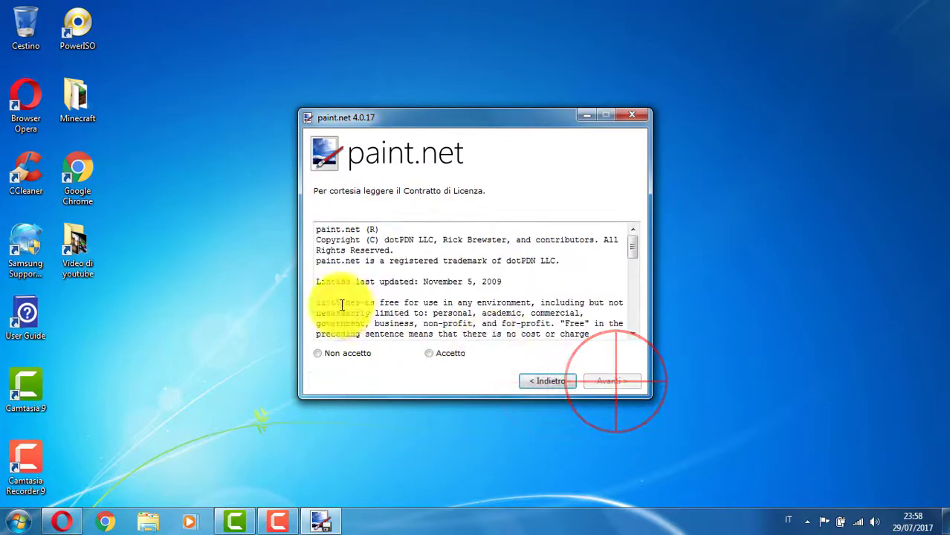
click(363, 354)
click(439, 355)
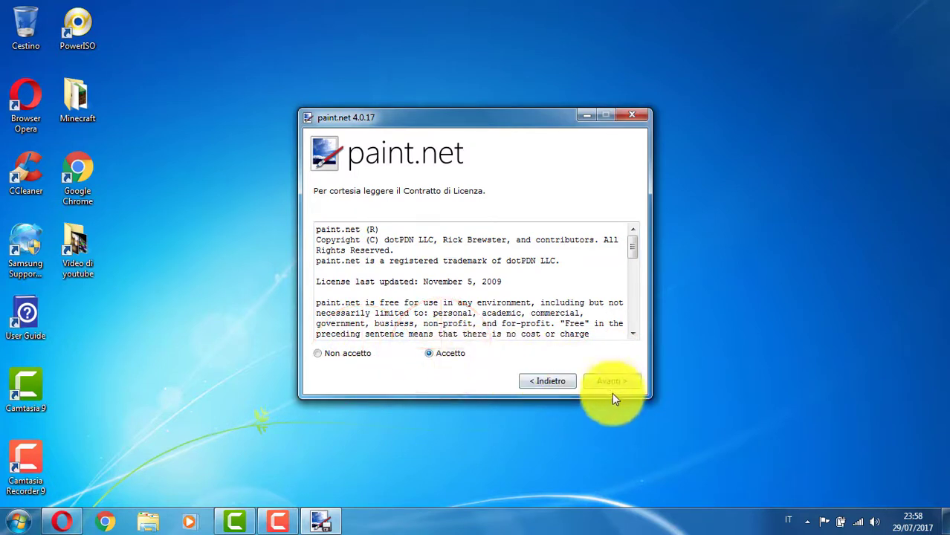
click(613, 382)
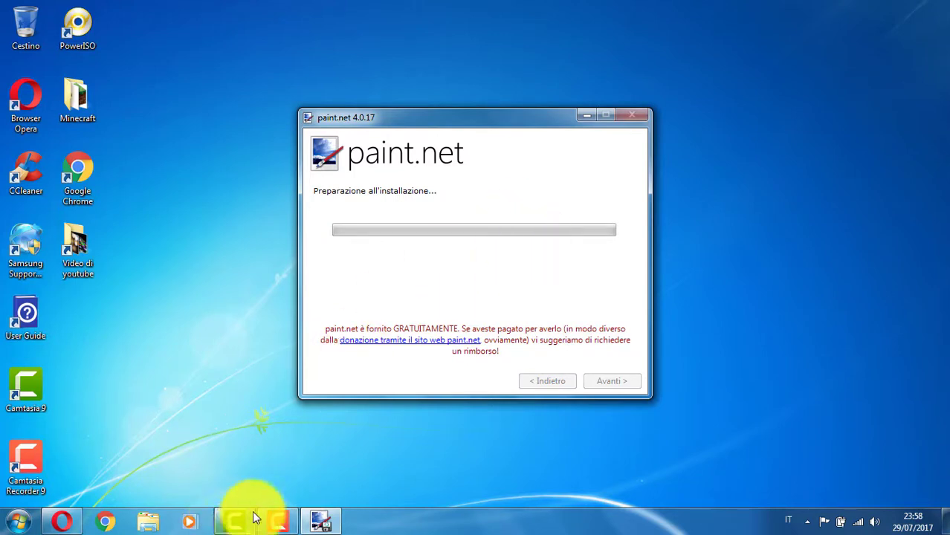
click(277, 520)
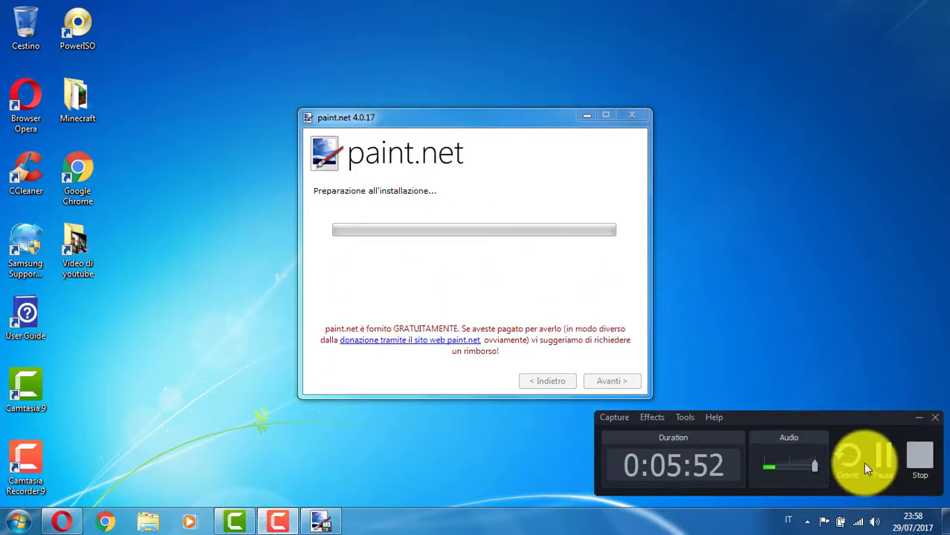
click(884, 458)
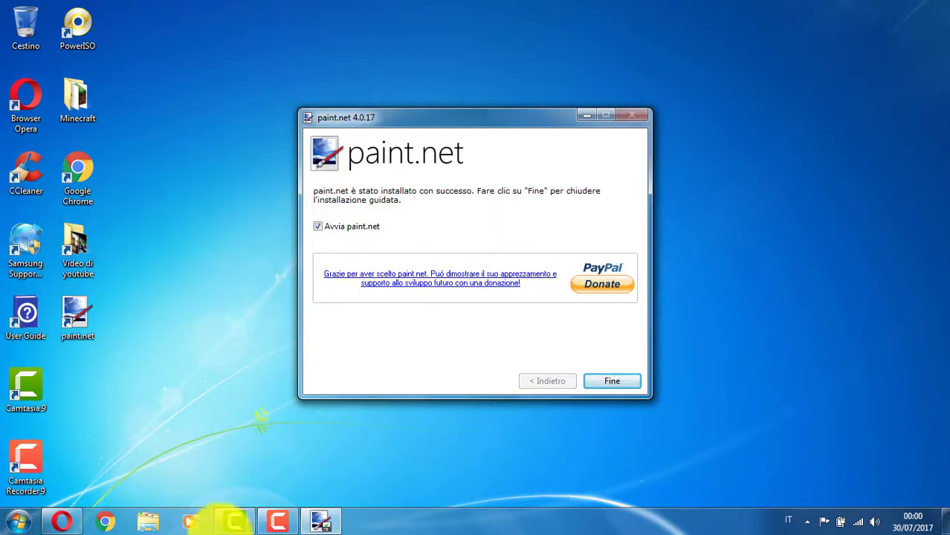
Step: Finish the paint.net installation wizard with the Avvia paint.net option turned off
click(238, 521)
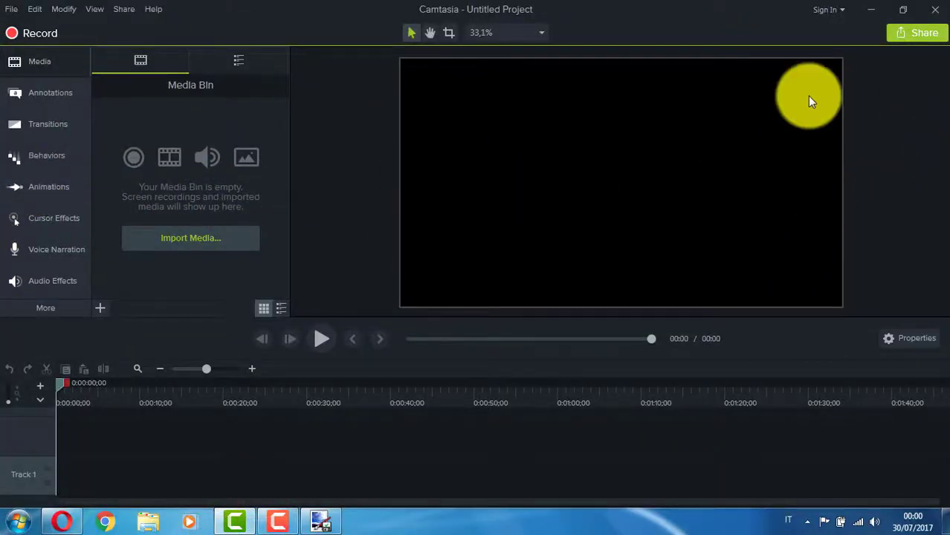
click(886, 8)
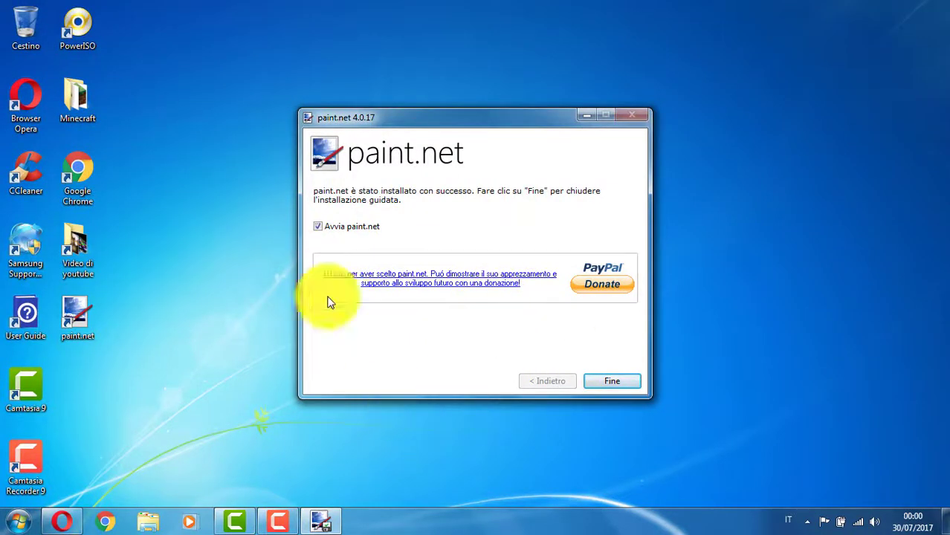
click(334, 225)
click(607, 381)
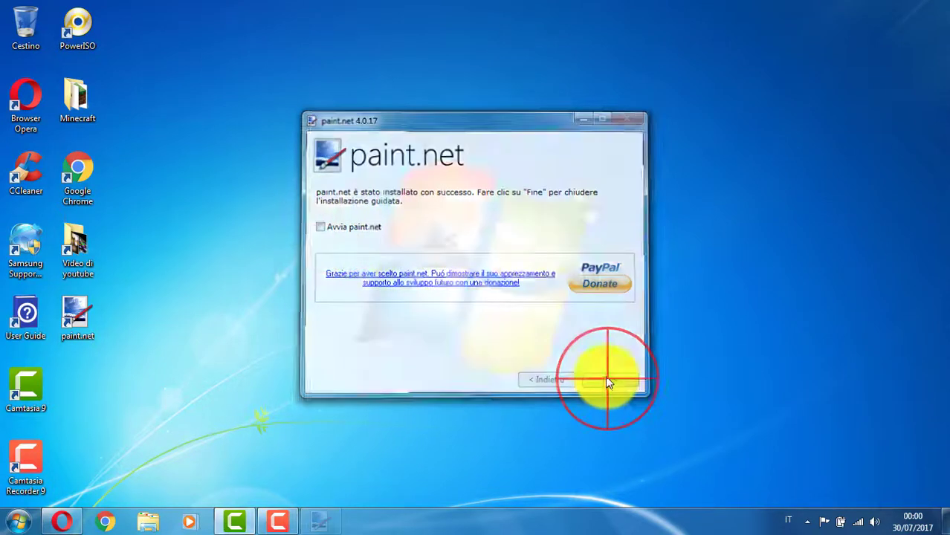
Step: Throw the paint.net.4.0.17.install program file into the Recycle Bin and empty the bin permanently
mouse_move(441, 239)
mouse_down()
mouse_move(122, 136)
mouse_move(22, 30)
mouse_up()
right_click(22, 27)
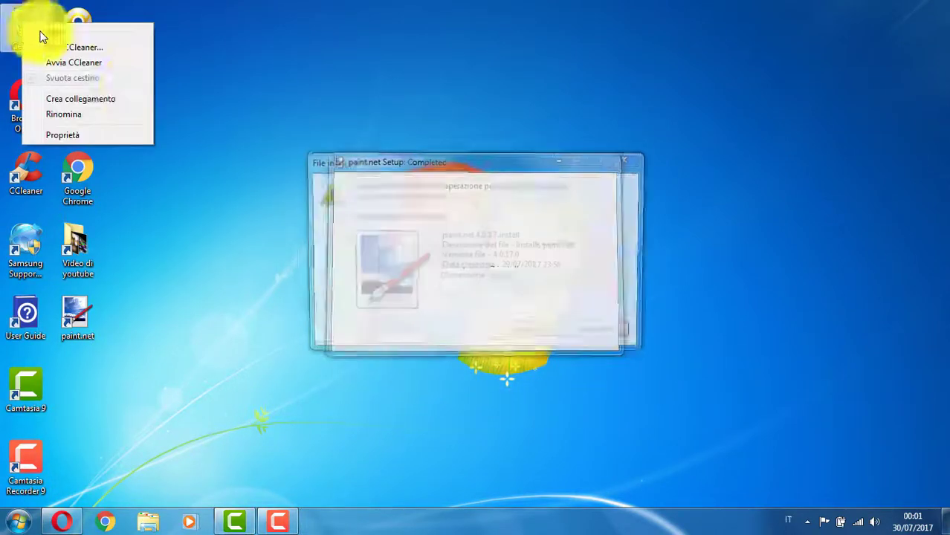
click(530, 332)
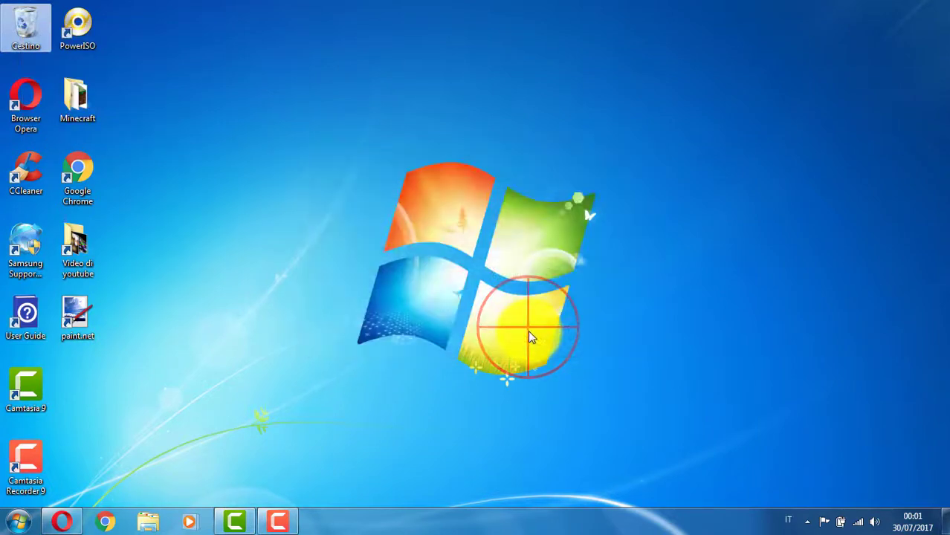
right_click(18, 21)
click(74, 76)
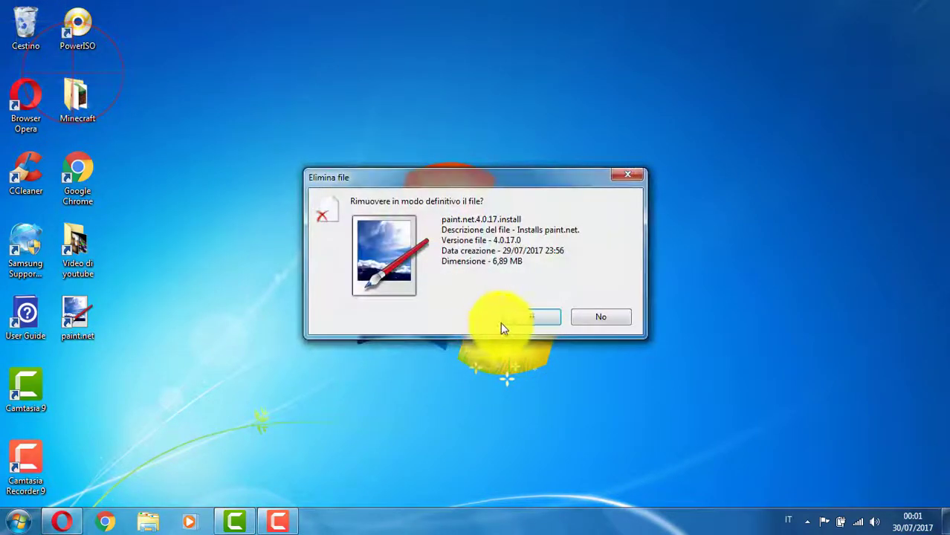
click(517, 313)
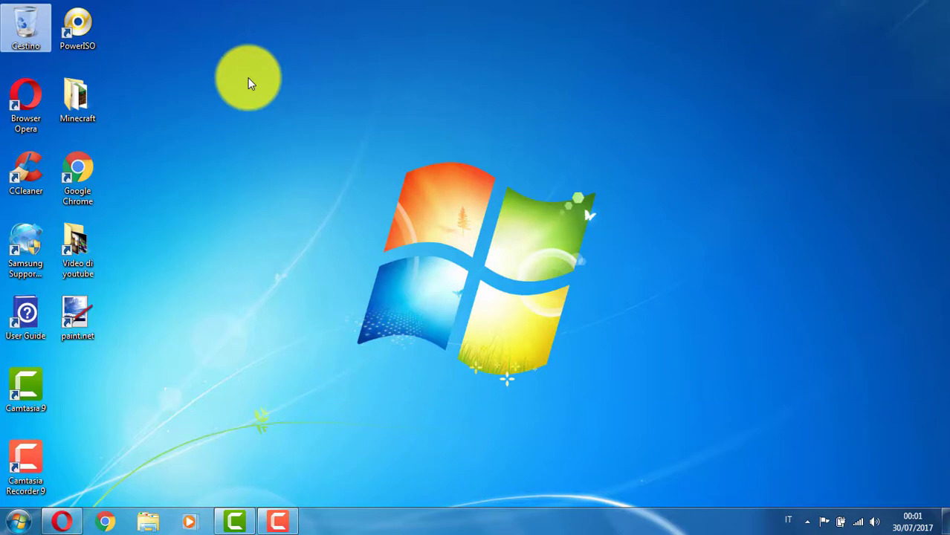
Step: Launch paint.net from its desktop shortcut and hide the floating Livelli window
mouse_move(80, 316)
mouse_down()
mouse_move(274, 312)
mouse_move(498, 271)
mouse_move(444, 245)
mouse_up()
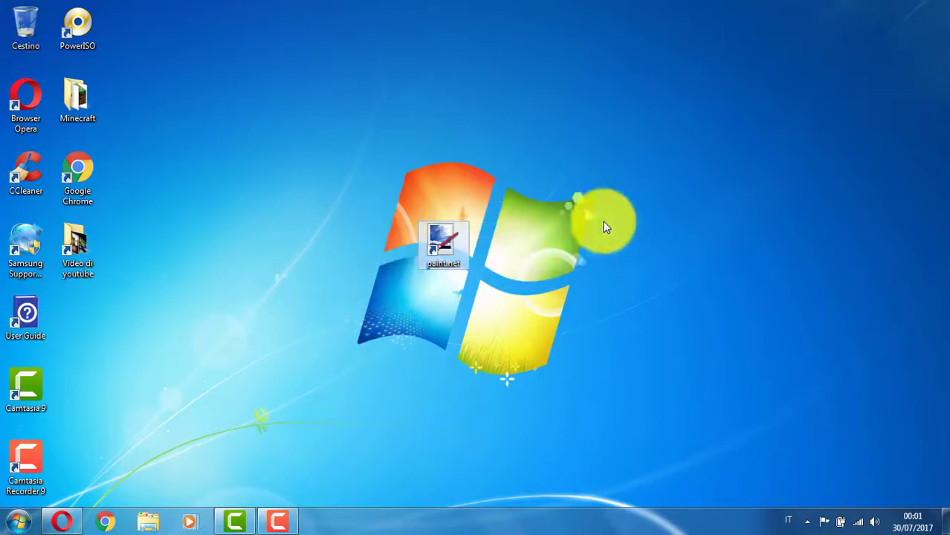
drag(450, 253, 447, 250)
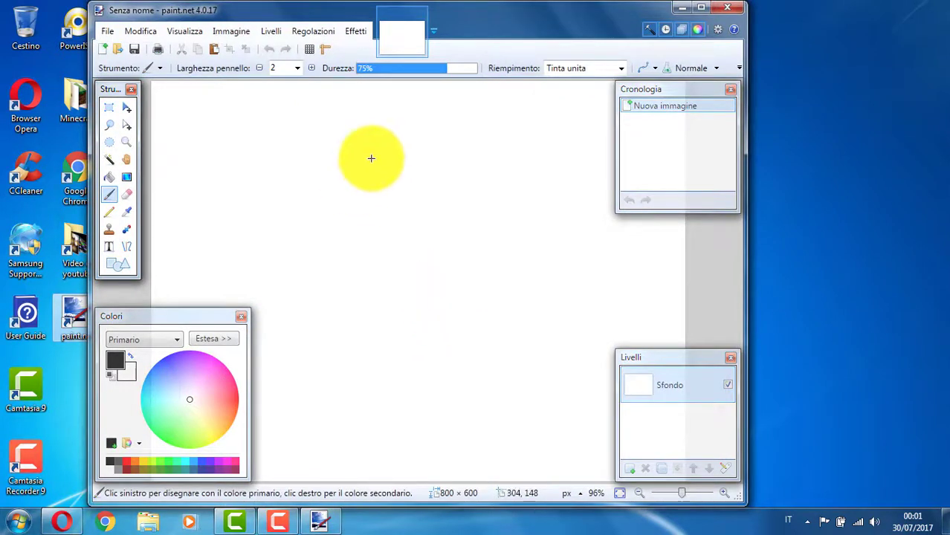
click(731, 358)
click(727, 8)
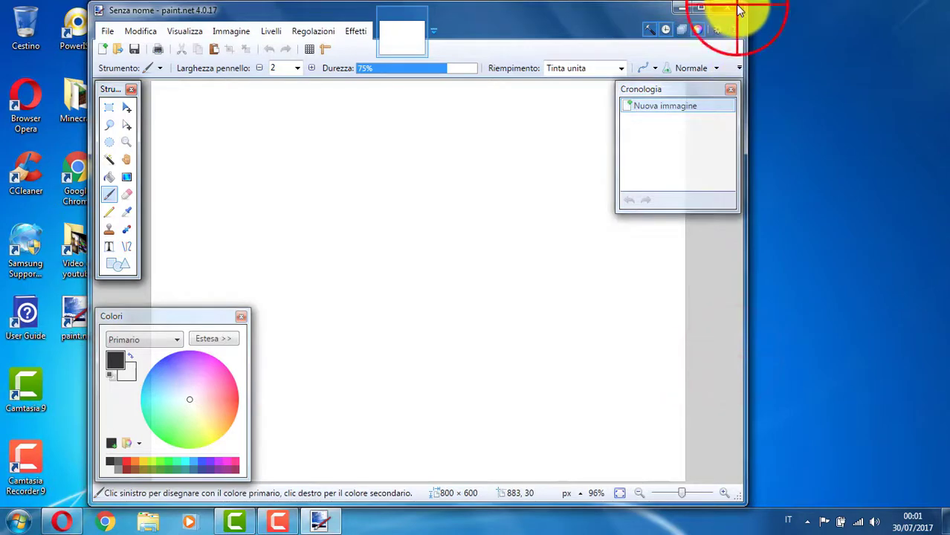
click(95, 319)
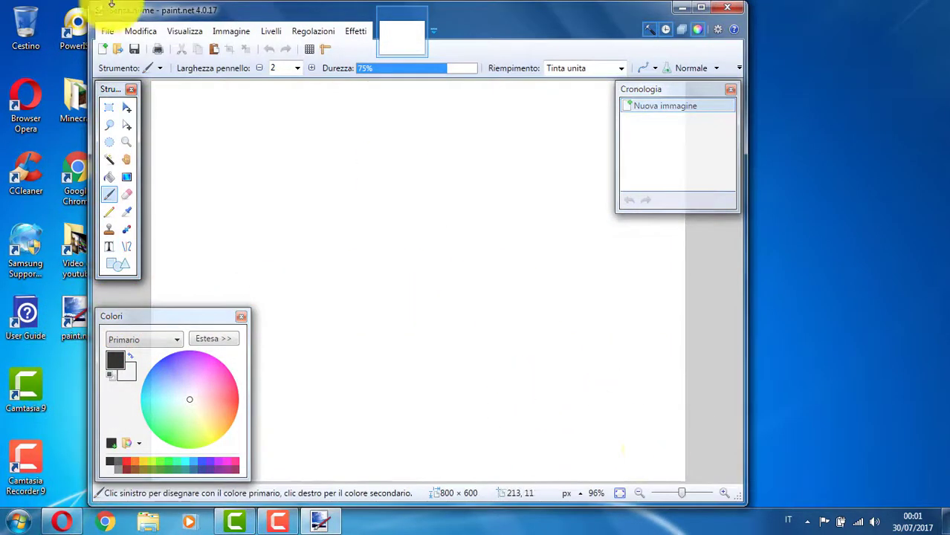
Step: Turn the pixel grid (Griglia pixel) on for the blank image and off again
click(183, 43)
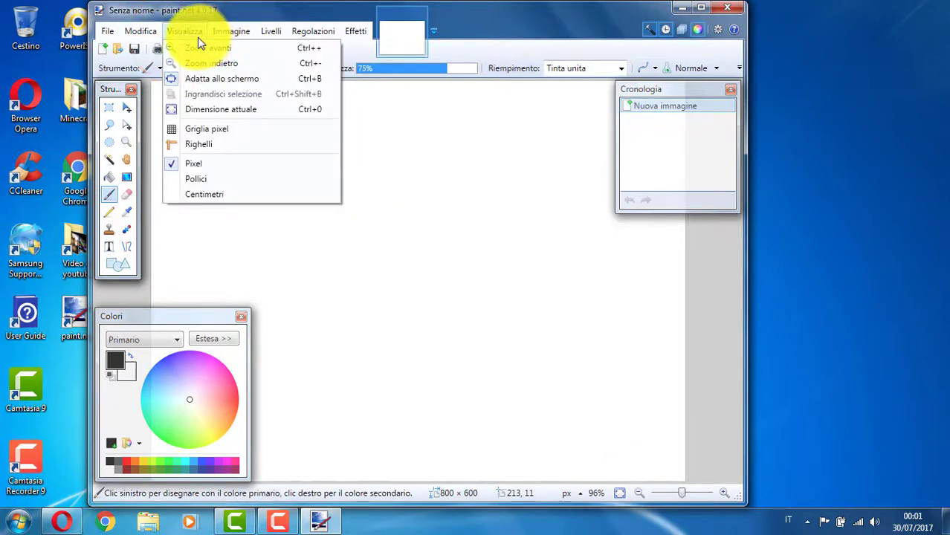
click(196, 129)
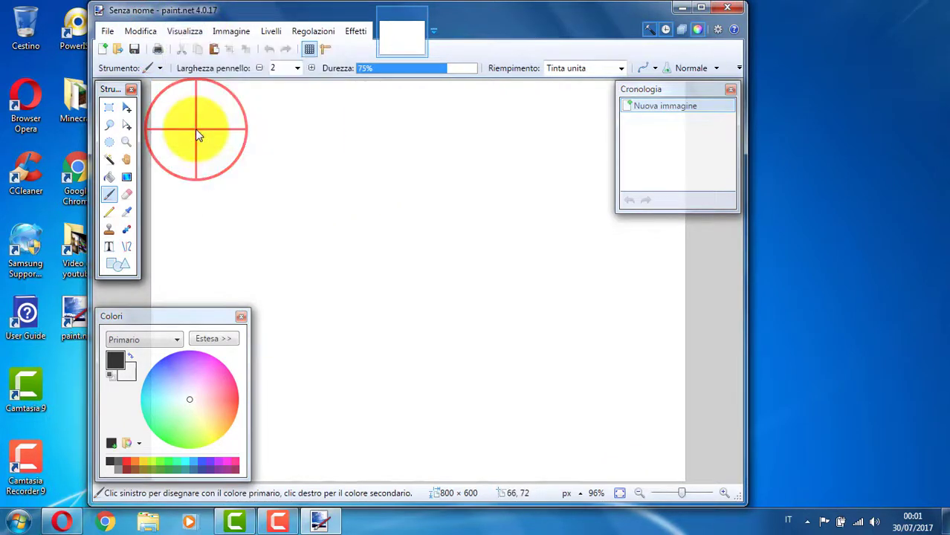
click(184, 34)
click(208, 129)
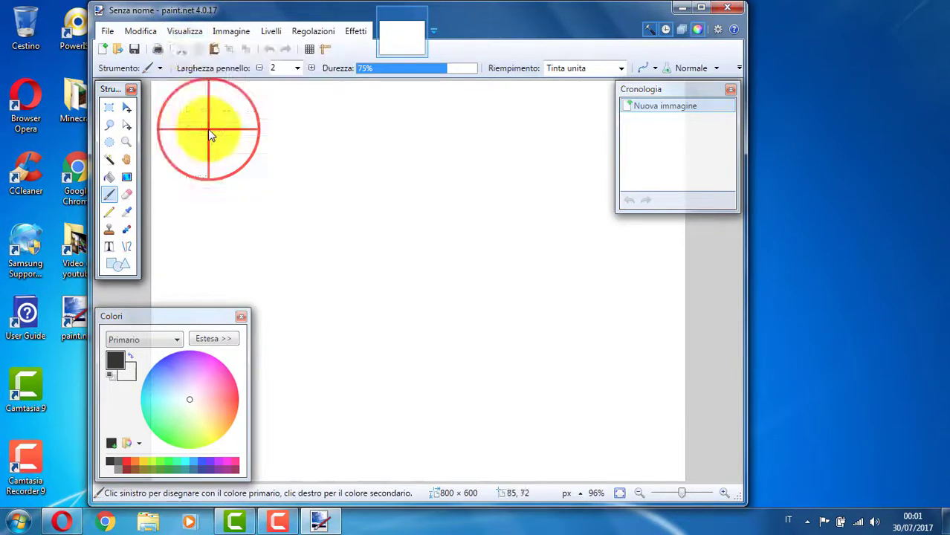
Step: Select Pixel as the measurement unit for the image view
click(185, 31)
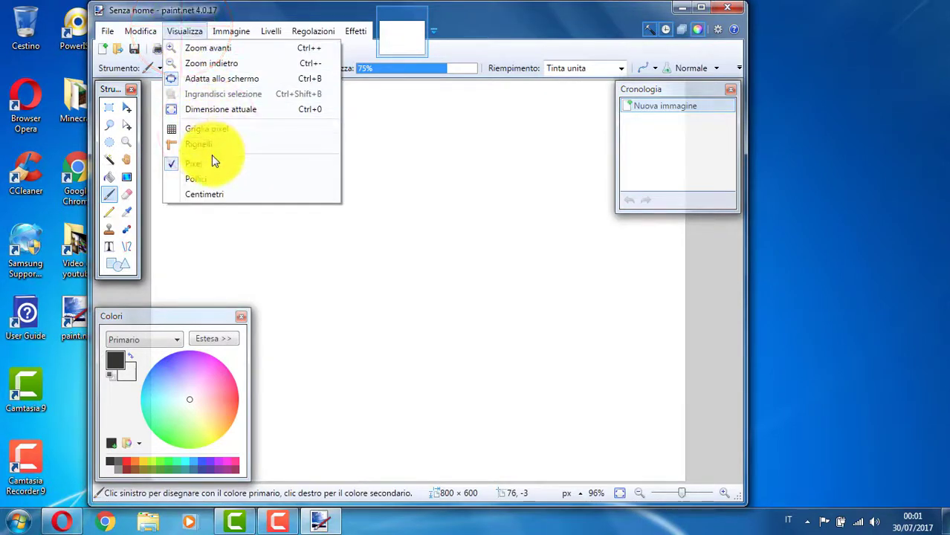
click(209, 161)
click(177, 30)
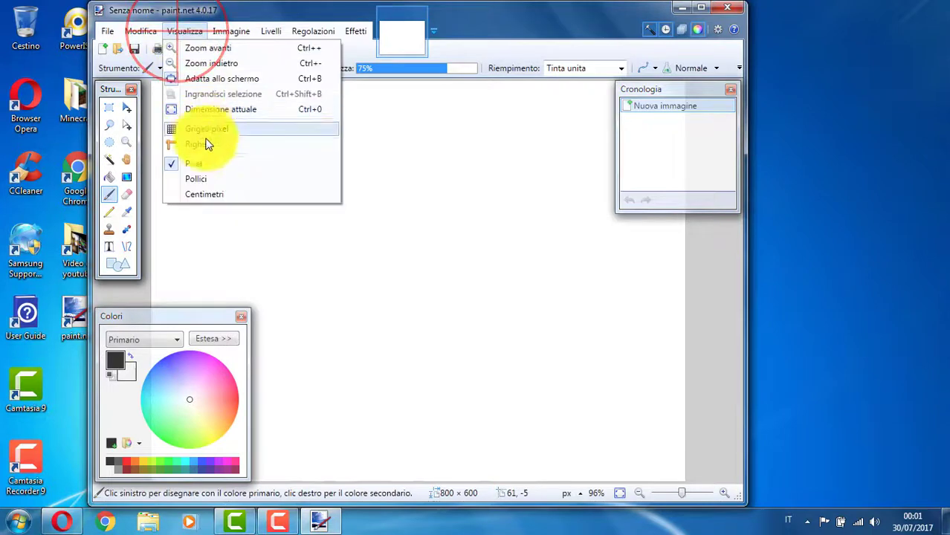
click(206, 170)
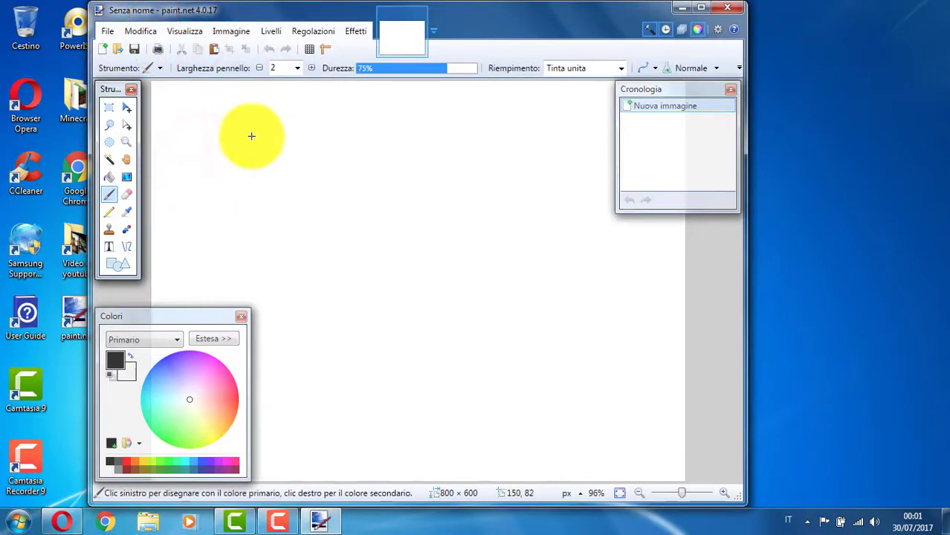
click(177, 30)
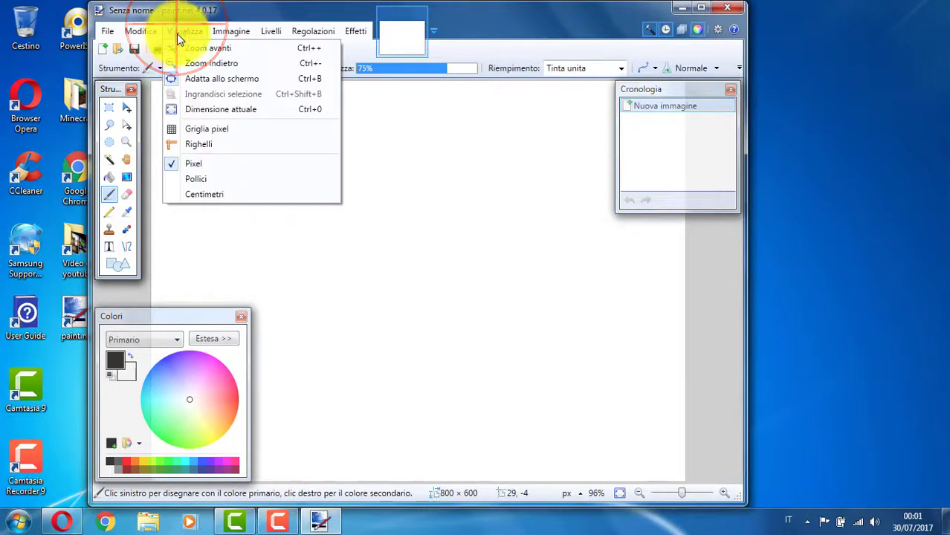
click(179, 65)
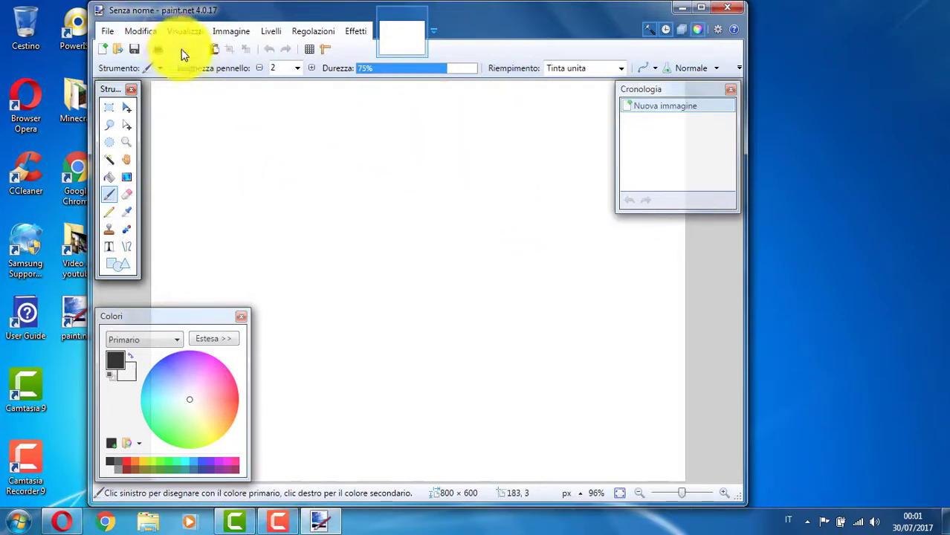
click(148, 35)
mouse_move(230, 42)
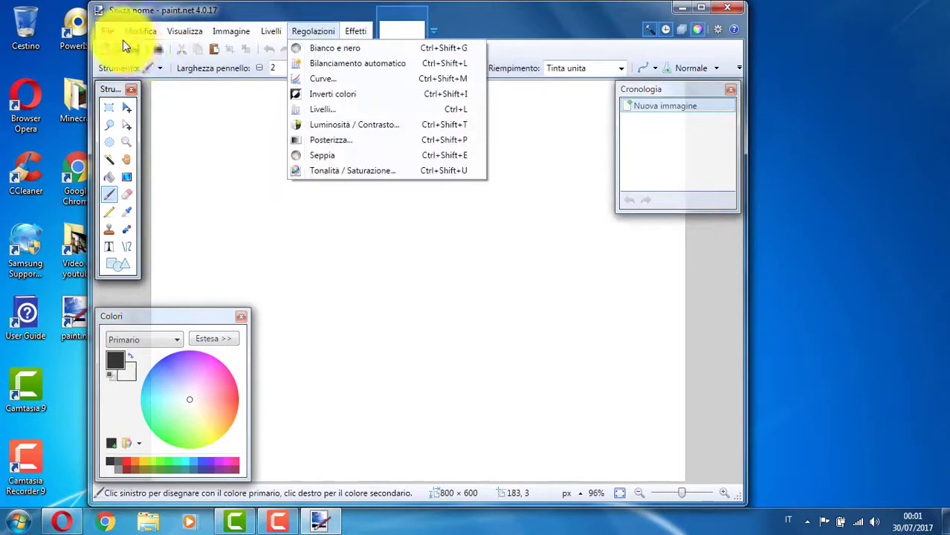
mouse_move(112, 35)
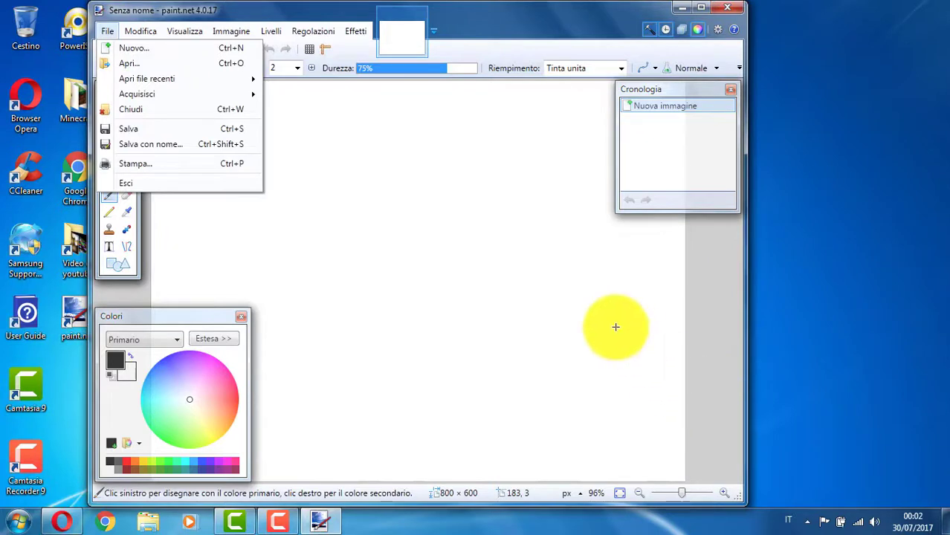
click(248, 6)
click(271, 31)
mouse_move(296, 36)
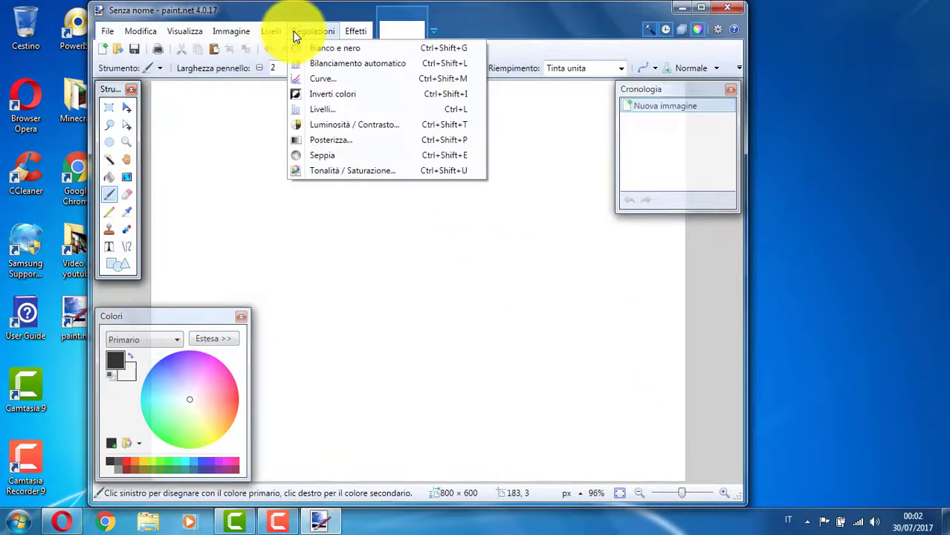
Step: Switch the measurement unit to inches (Pollici) and back to Pixel
mouse_move(203, 35)
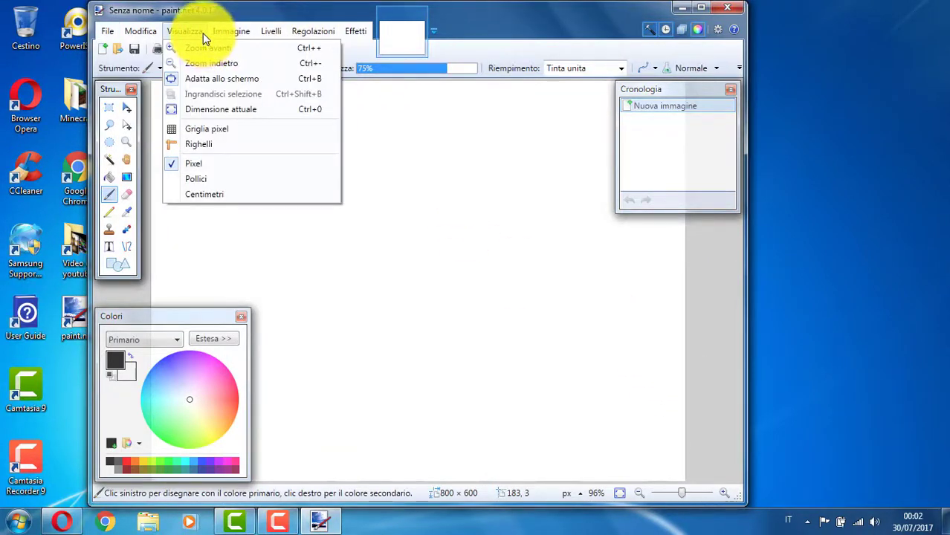
click(211, 181)
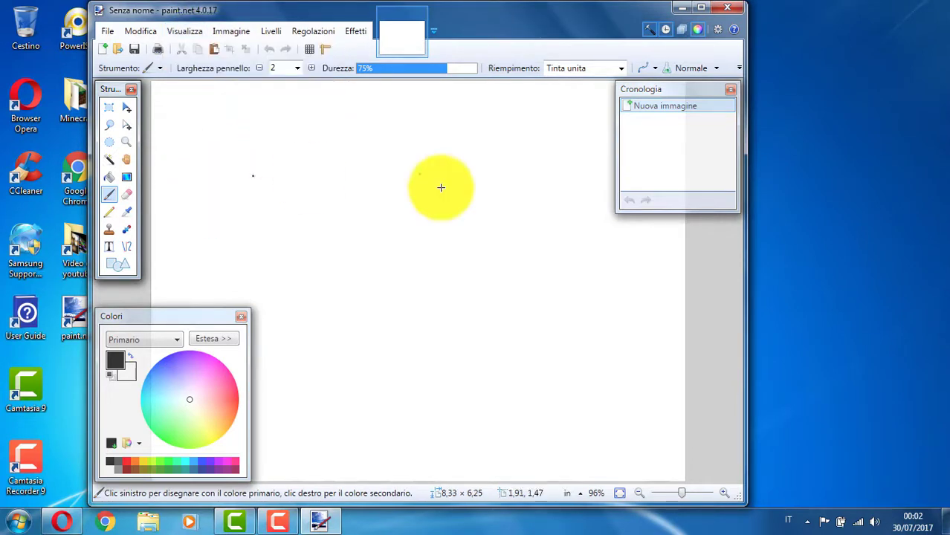
click(186, 35)
click(195, 165)
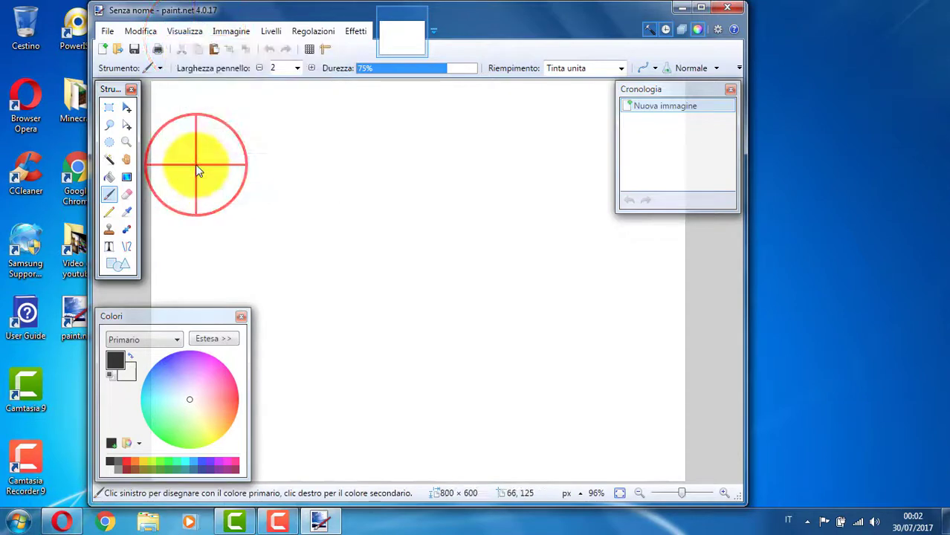
Step: Rotate the blank image 90° to the left and 90° back to the right
click(223, 32)
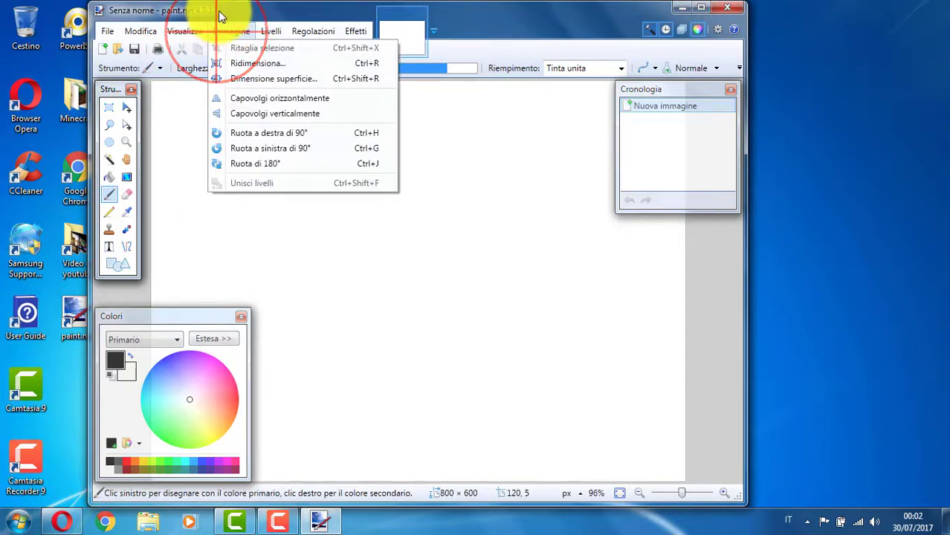
click(292, 149)
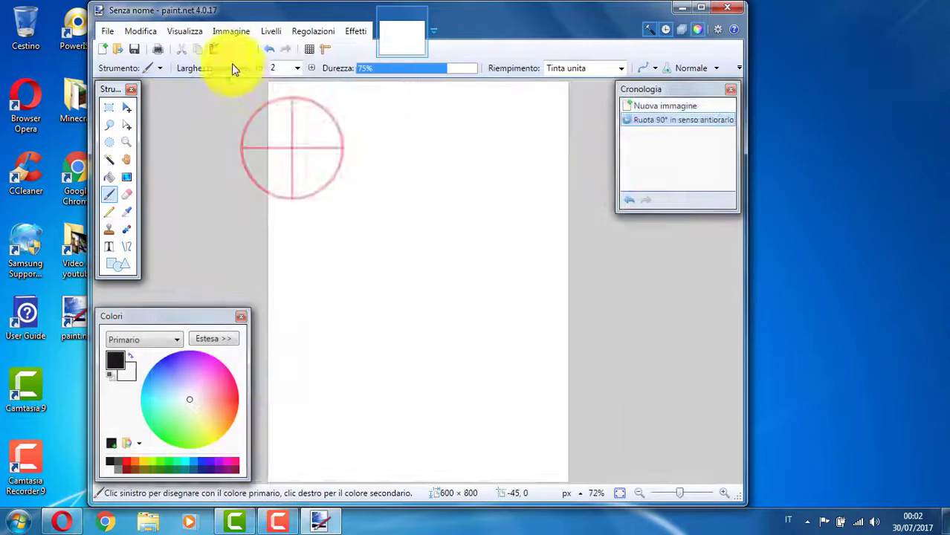
click(214, 35)
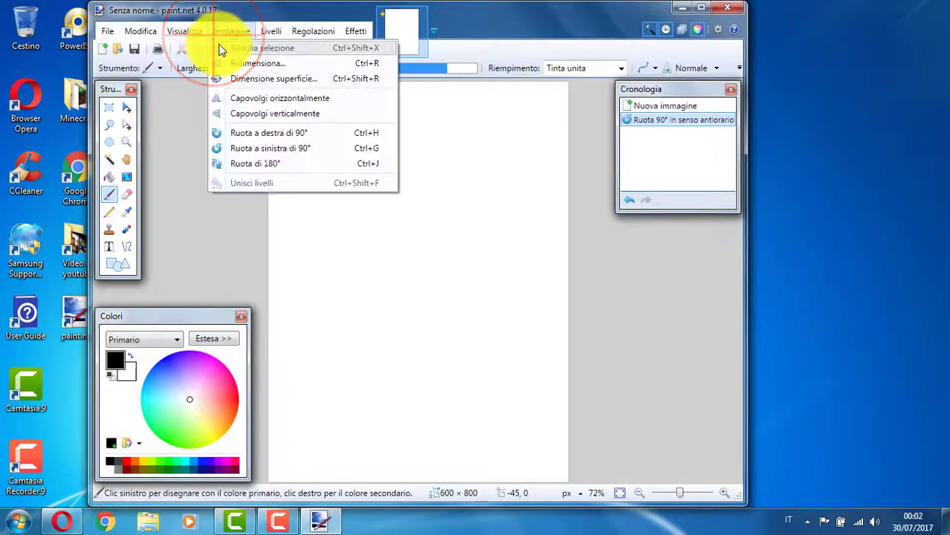
click(270, 130)
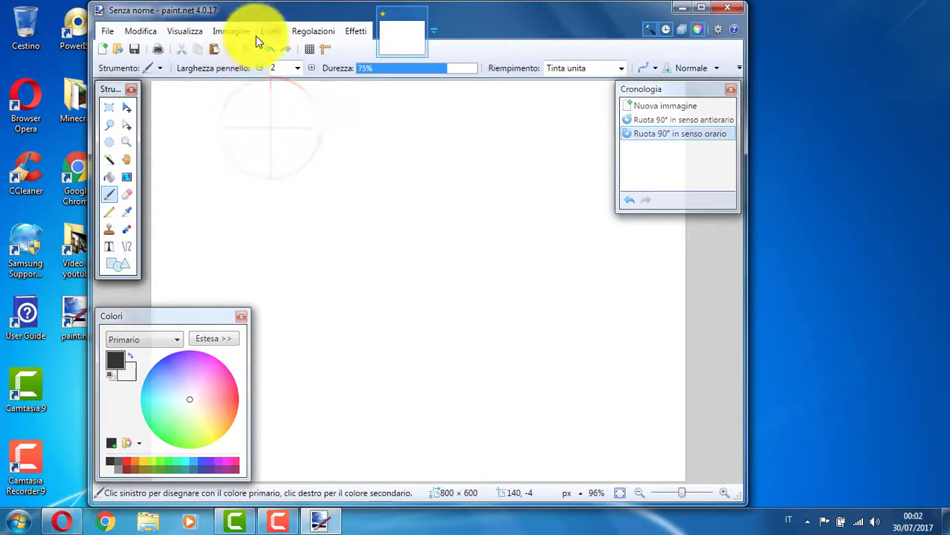
Step: Show the floating Livelli window again, toggling it off and on once
click(260, 33)
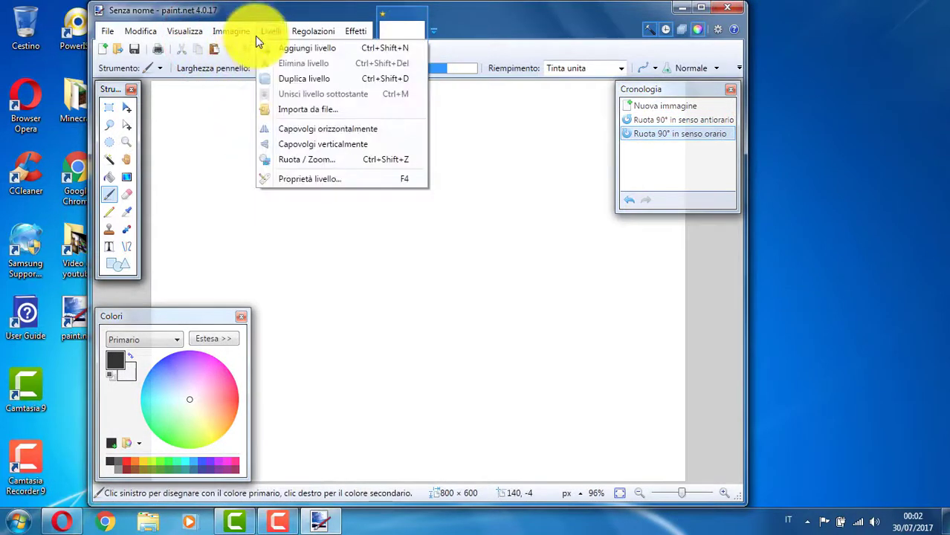
click(352, 74)
click(681, 35)
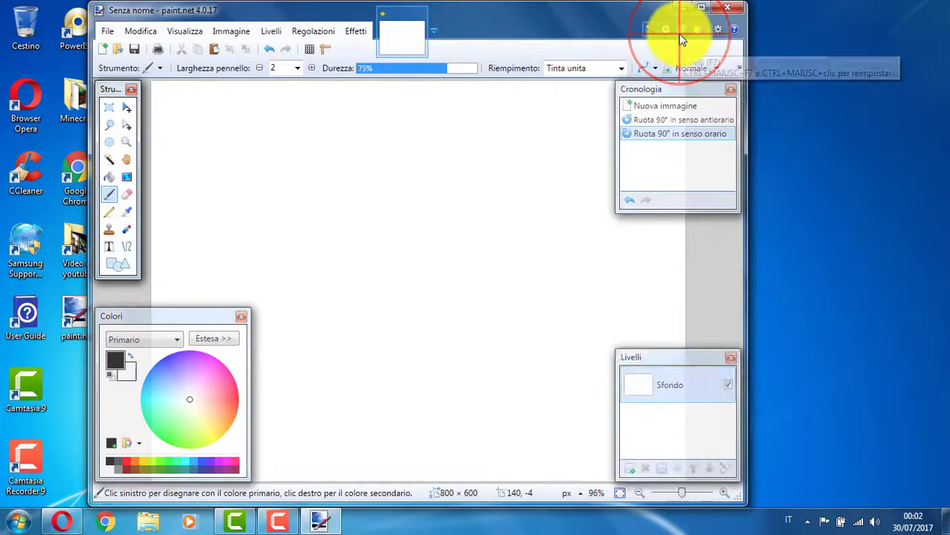
click(681, 36)
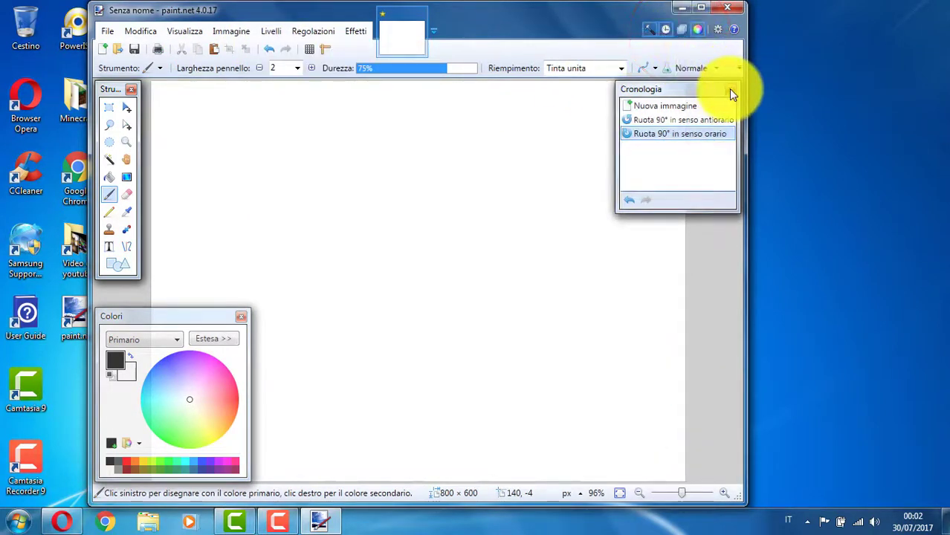
click(681, 34)
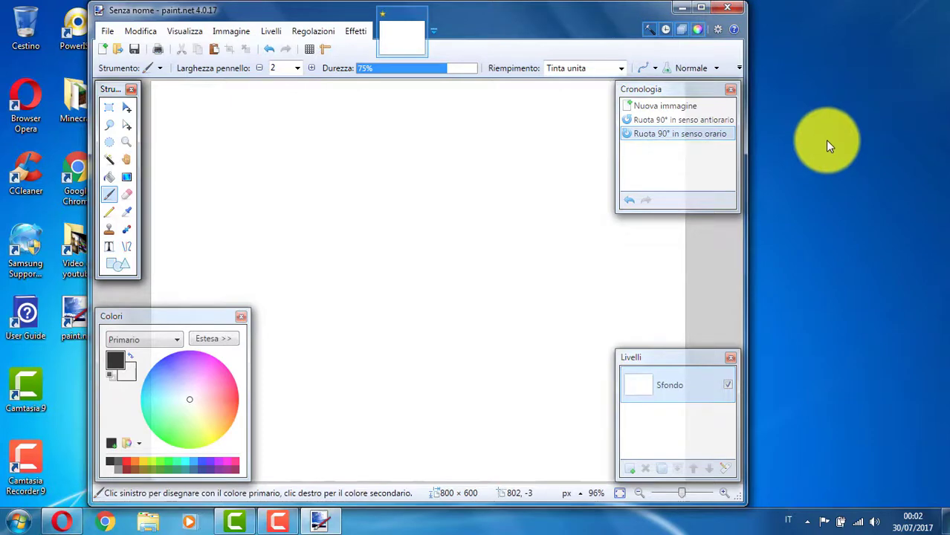
click(693, 107)
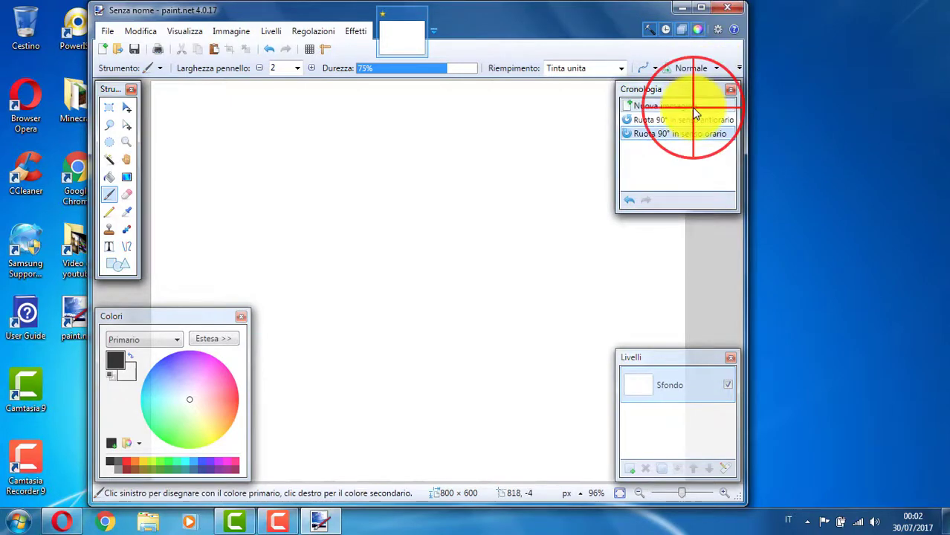